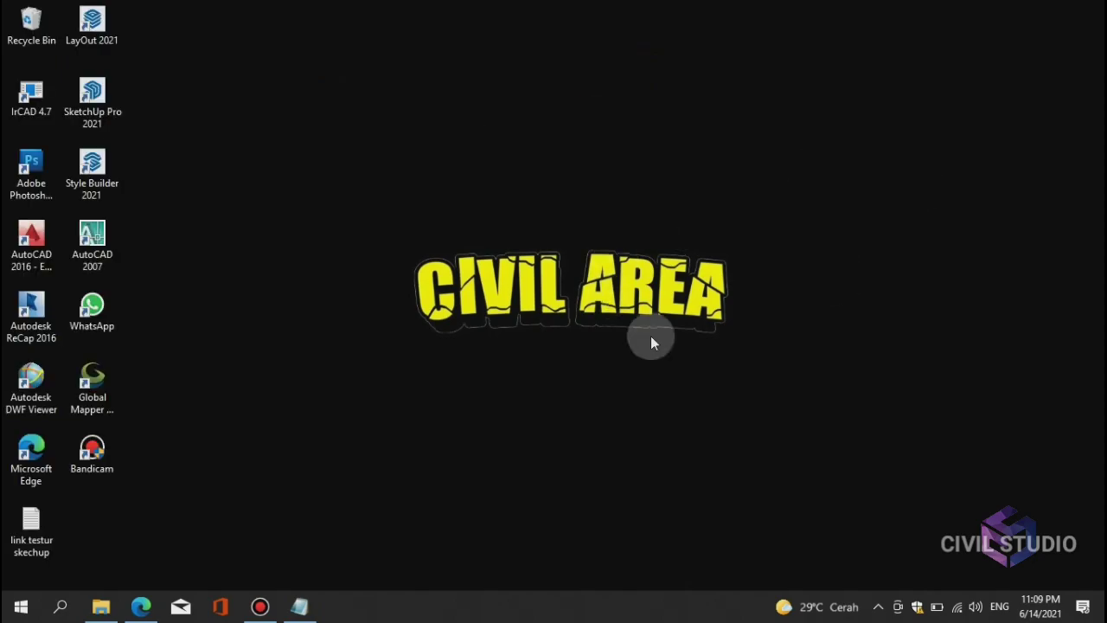
# - Open the TEST note, read its text about the slab and formwork volume format, and minimize it to return to the desktop
pyautogui.click(300, 606)
pyautogui.moveTo(420, 246); pyautogui.dragTo(538, 247)
pyautogui.moveTo(251, 276); pyautogui.dragTo(712, 280)
pyautogui.click(523, 292)
pyautogui.moveTo(218, 298); pyautogui.dragTo(677, 294)
pyautogui.click(702, 309)
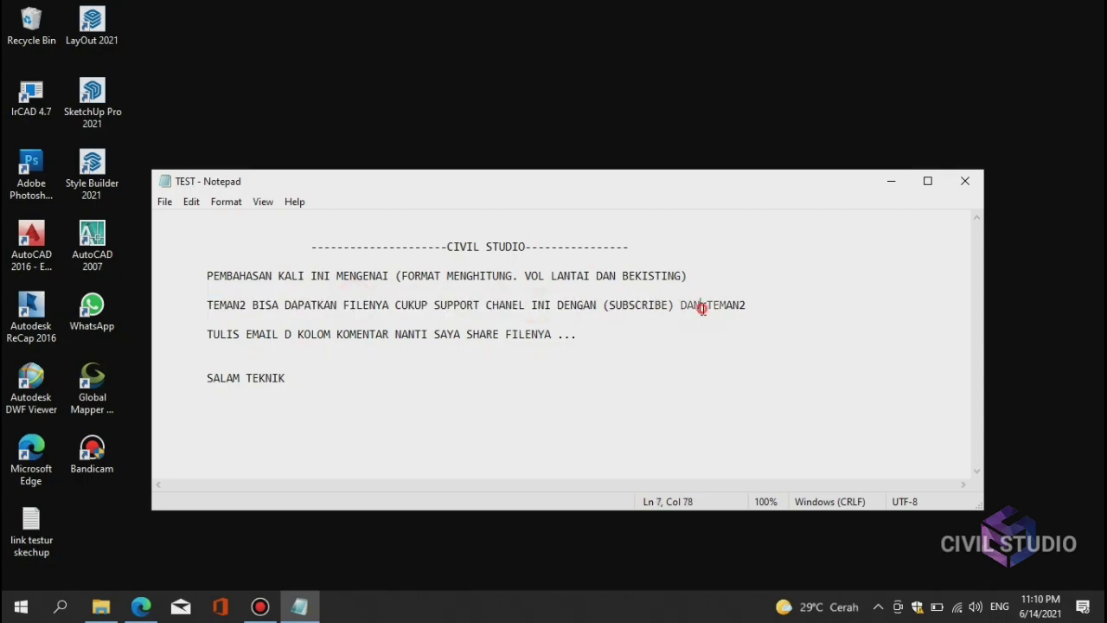
pyautogui.moveTo(225, 333); pyautogui.dragTo(595, 328)
pyautogui.click(476, 370)
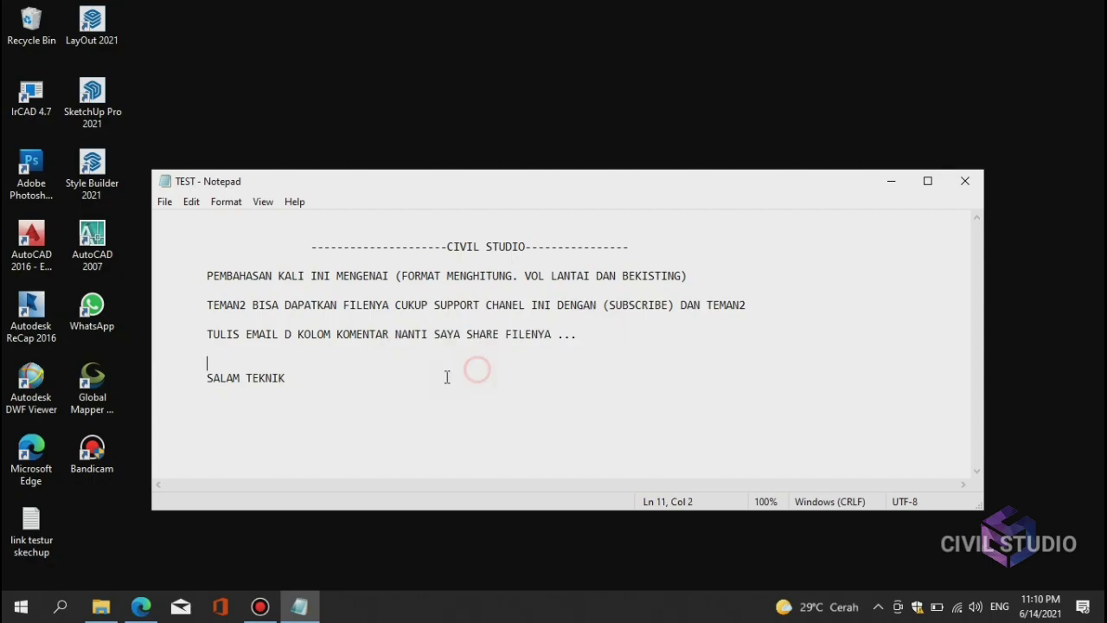
pyautogui.click(891, 181)
pyautogui.rightClick(600, 81)
pyautogui.click(696, 130)
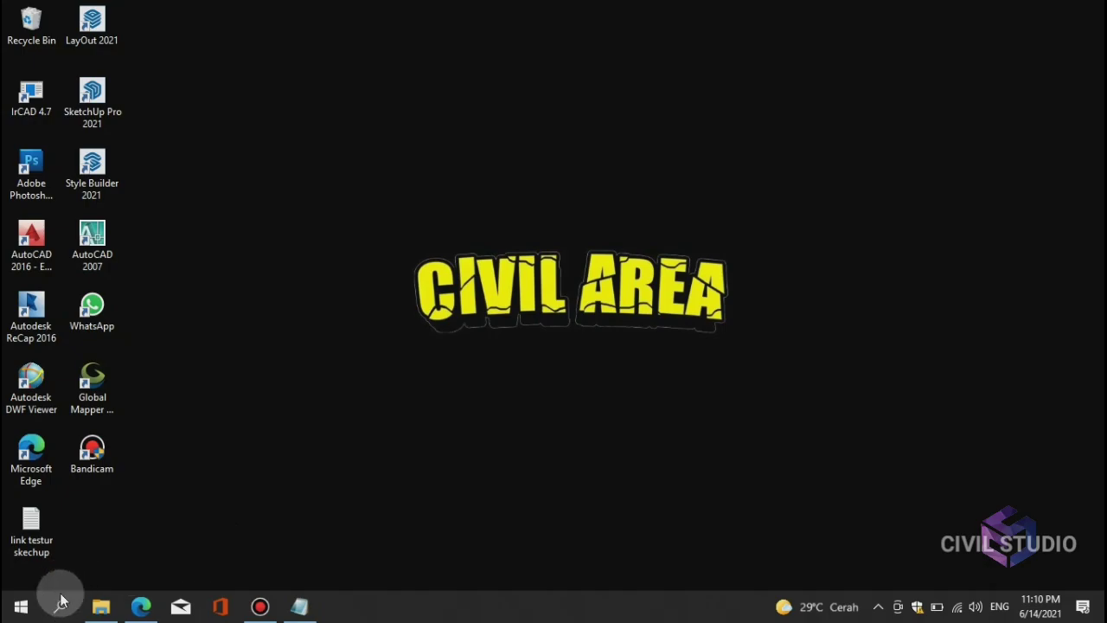
# - Extract the FORMAT MENG. VOL LANTAI DAN BEKISTING archive into its current folder, entering the archive password
pyautogui.click(100, 606)
pyautogui.click(299, 184)
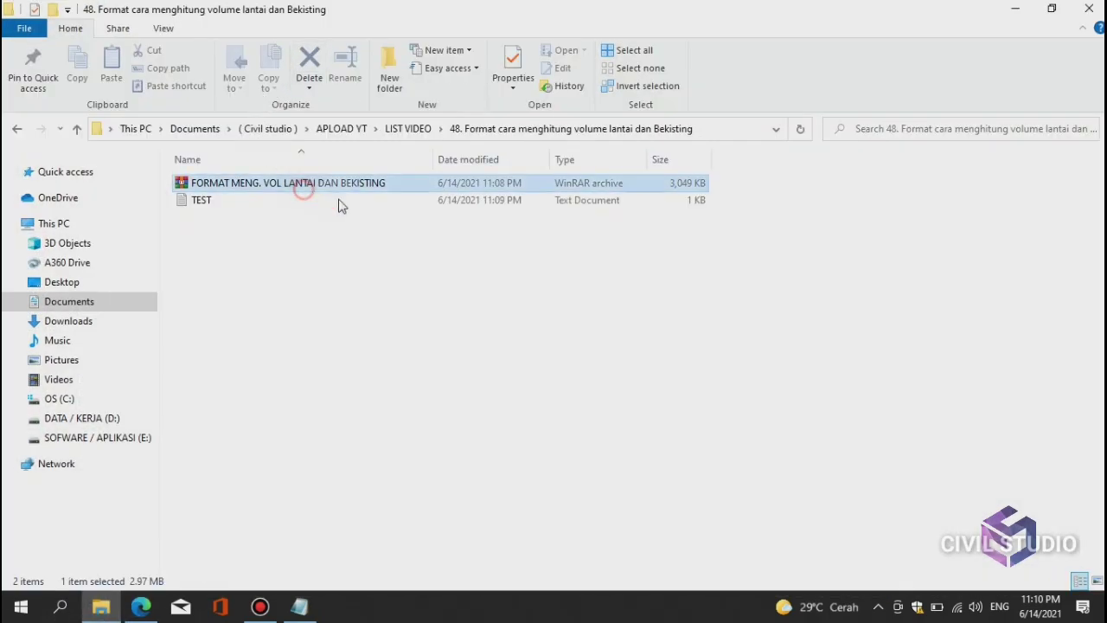
pyautogui.rightClick(309, 184)
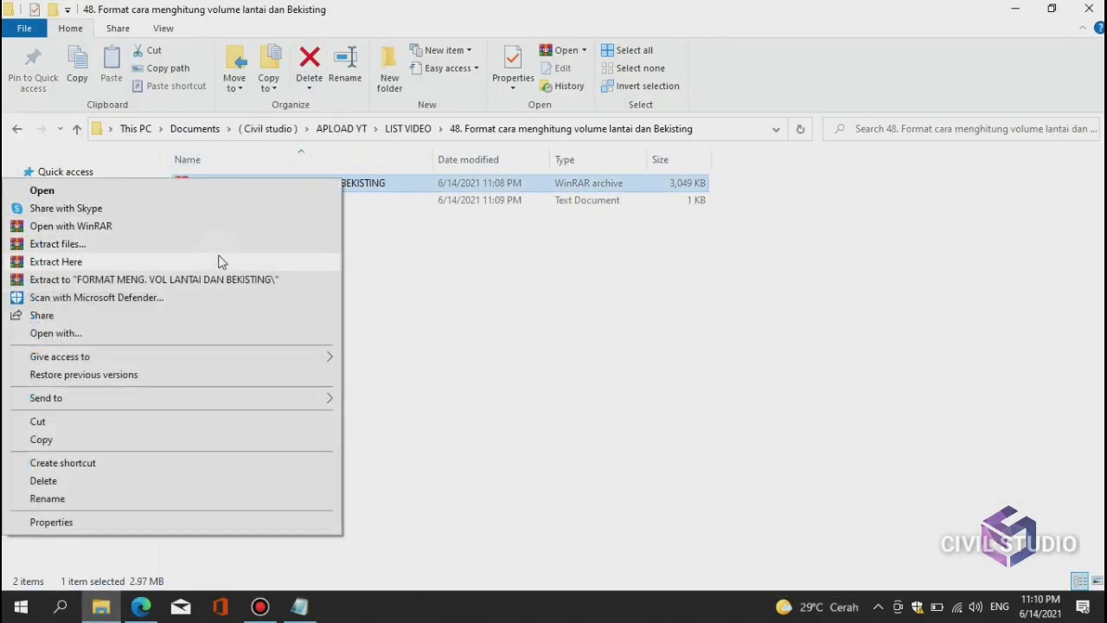
pyautogui.click(217, 260)
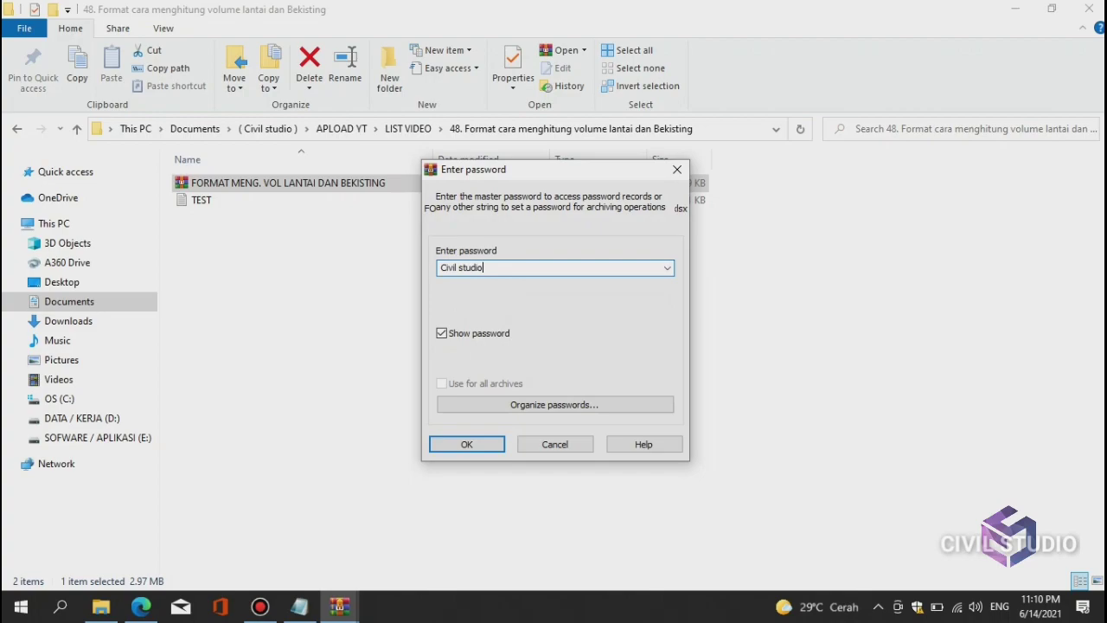
pyautogui.click(495, 446)
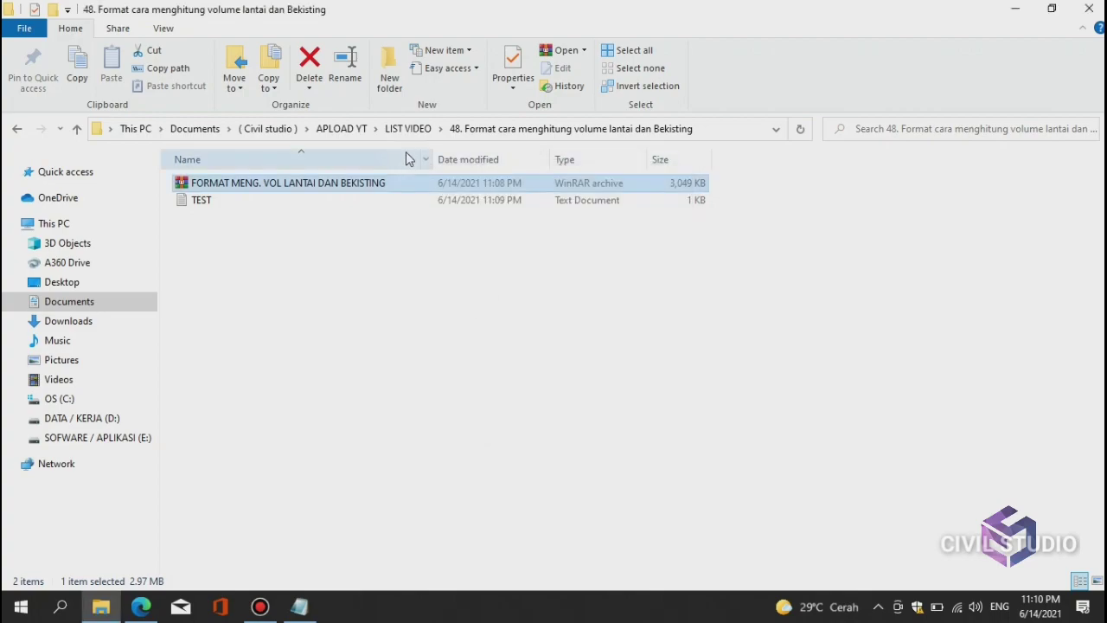
# - Open the extracted FORMAT MENG. VOL LANTAI DAN BEKISTING folder and open the 3 Format Vol Str Plat workbook in Excel
pyautogui.click(293, 223)
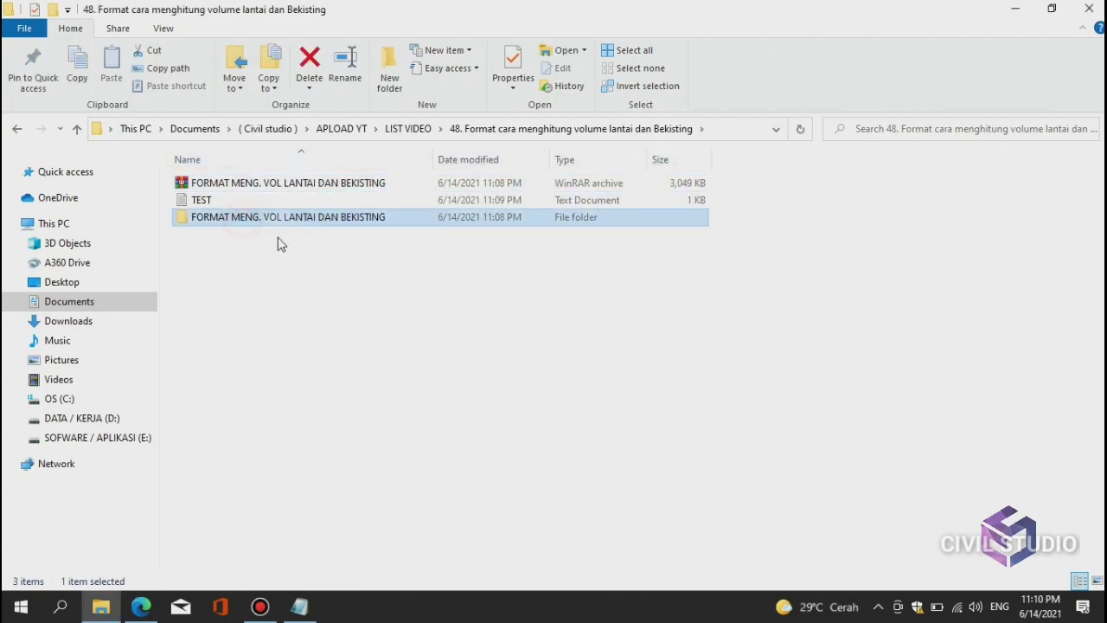
pyautogui.doubleClick(293, 223)
pyautogui.click(222, 184)
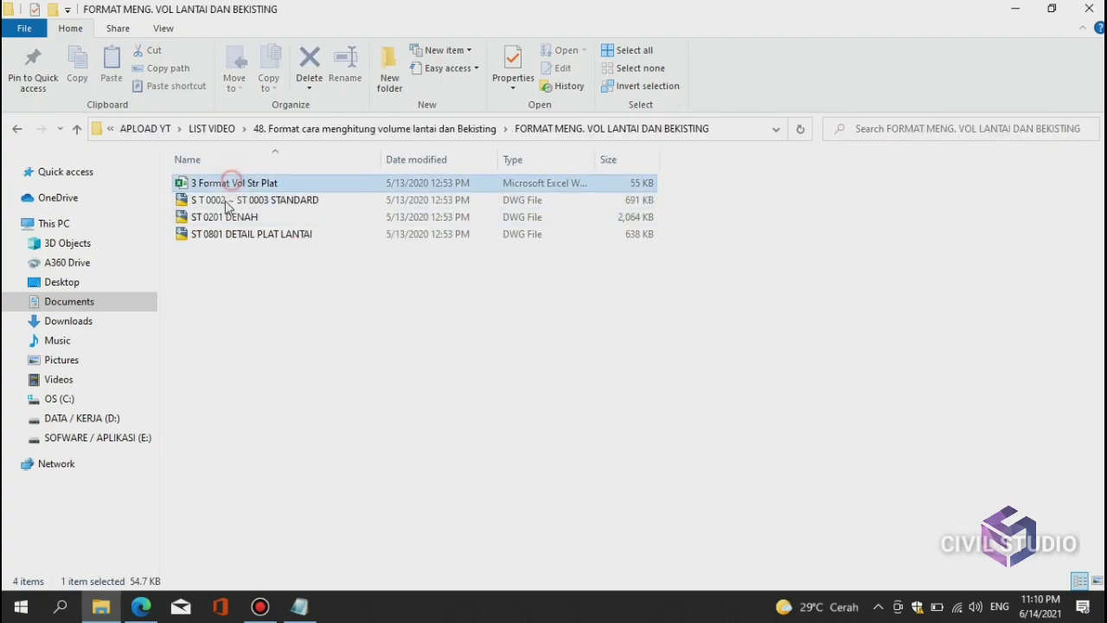
pyautogui.click(217, 218)
pyautogui.click(217, 236)
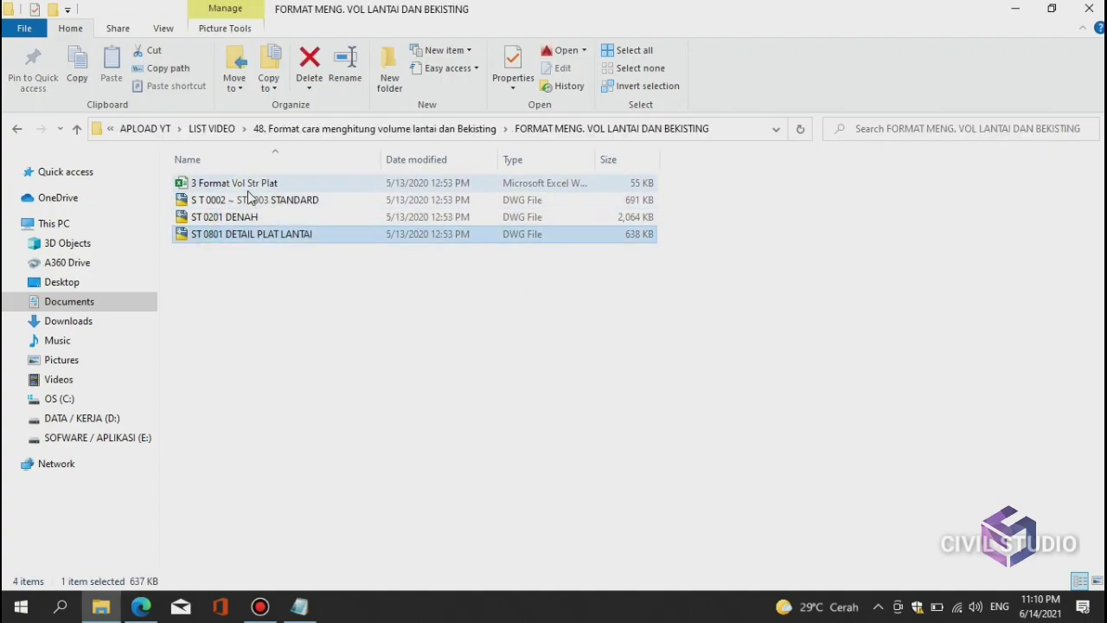
pyautogui.click(220, 183)
pyautogui.doubleClick(249, 186)
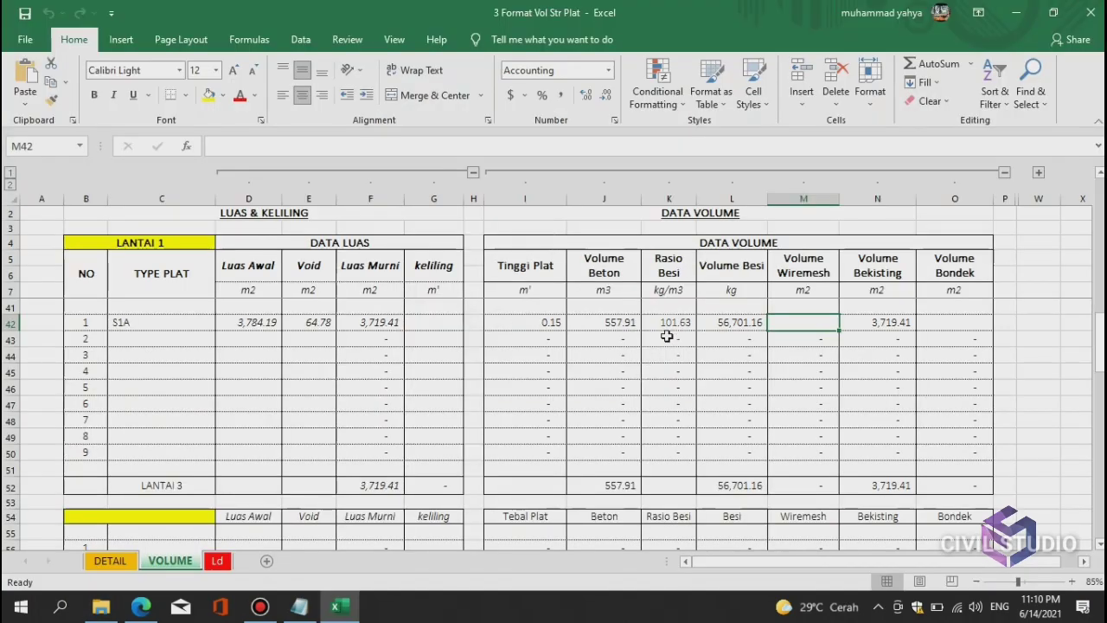
# - Switch from the VOLUME sheet to the DETAIL sheet and look over the dimensions and reinforcement rows of plate S1A
pyautogui.click(667, 338)
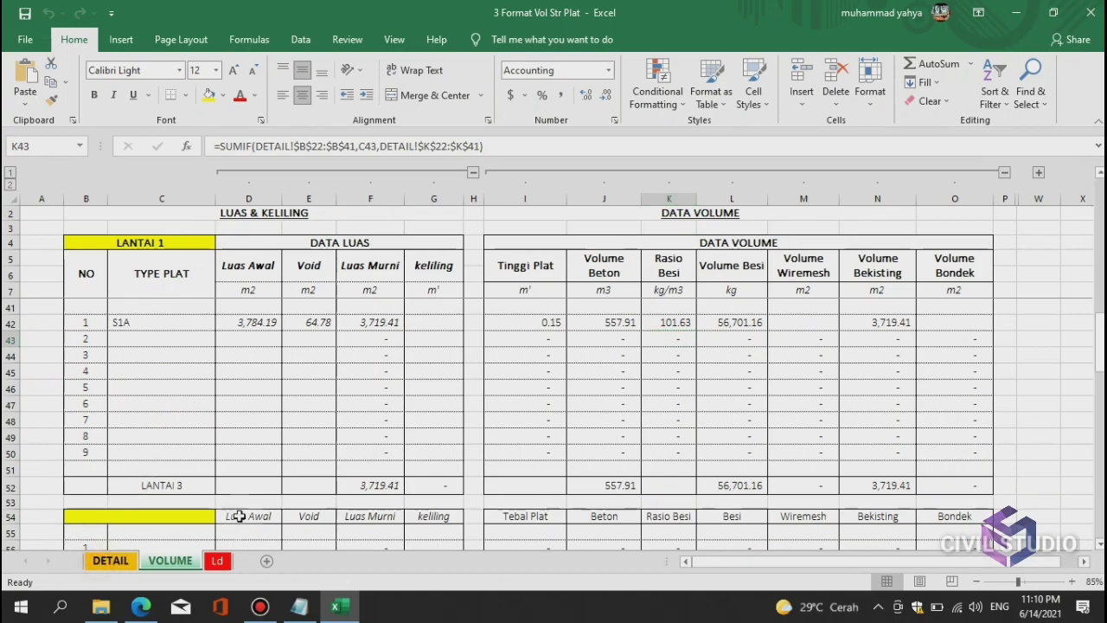
pyautogui.hotkey('ctrl', 'pageup')
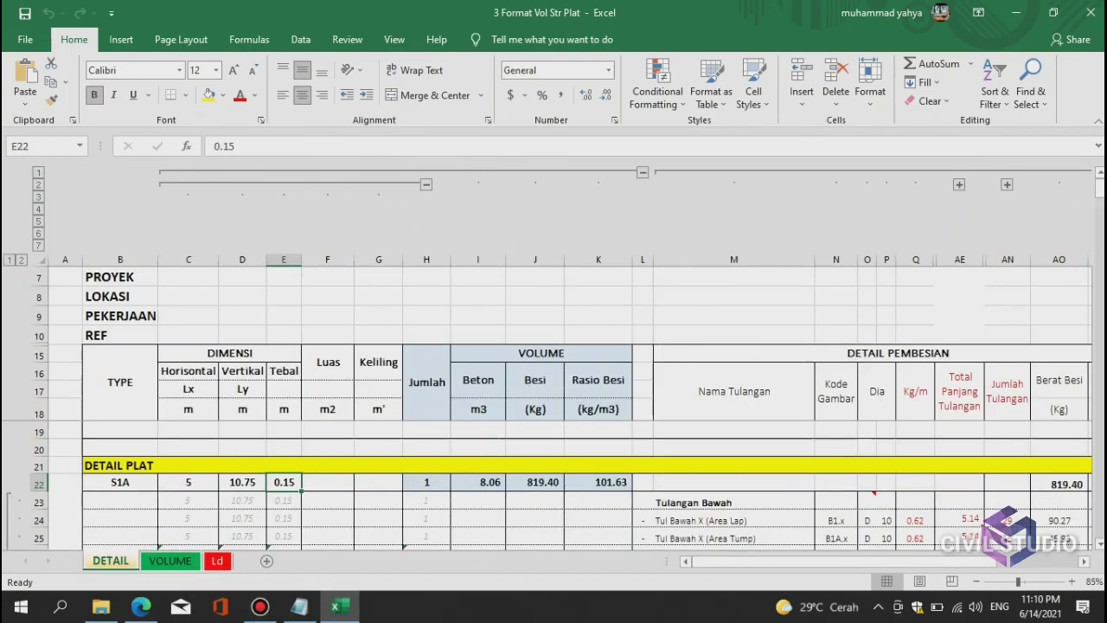
pyautogui.click(1098, 545)
pyautogui.click(1098, 544)
pyautogui.moveTo(1098, 197)
pyautogui.mouseDown()
pyautogui.moveTo(1098, 216)
pyautogui.moveTo(1098, 191)
pyautogui.mouseUp()
pyautogui.click(304, 498)
pyautogui.click(711, 533)
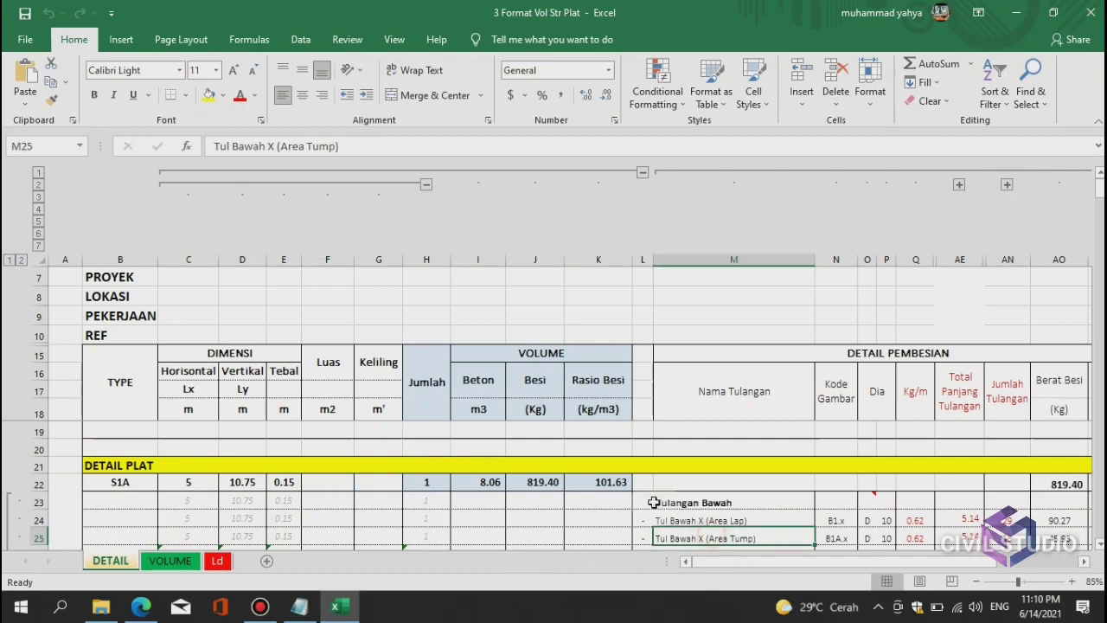
pyautogui.scroll(-10, 635, 481)
pyautogui.scroll(10, 612, 497)
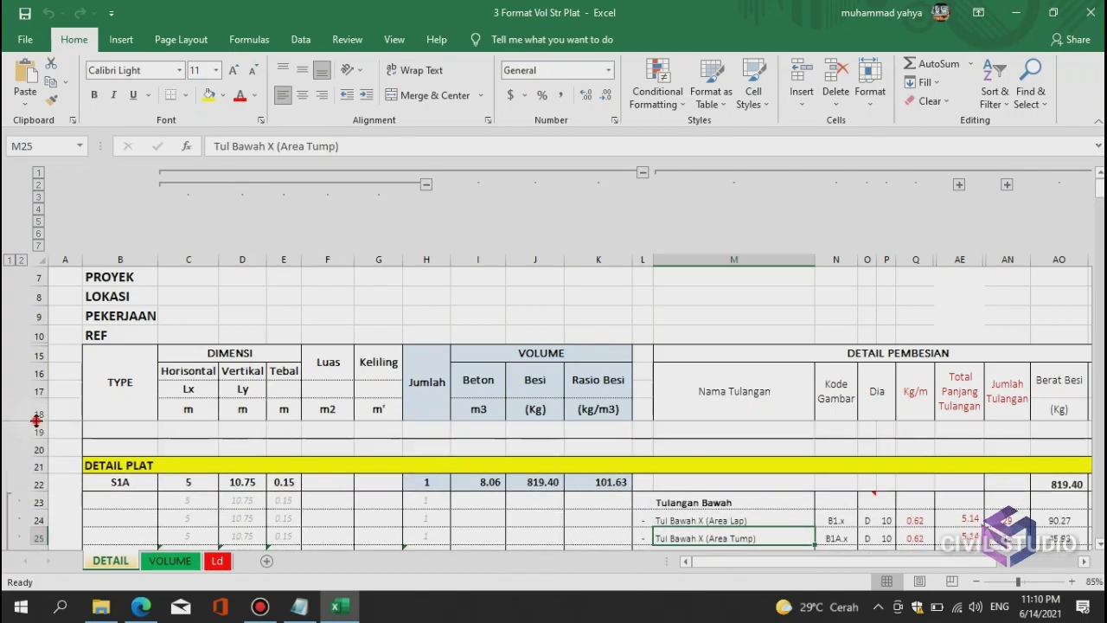
# - Auto-fit the height of header row 18 on the DETAIL sheet
pyautogui.doubleClick(35, 421)
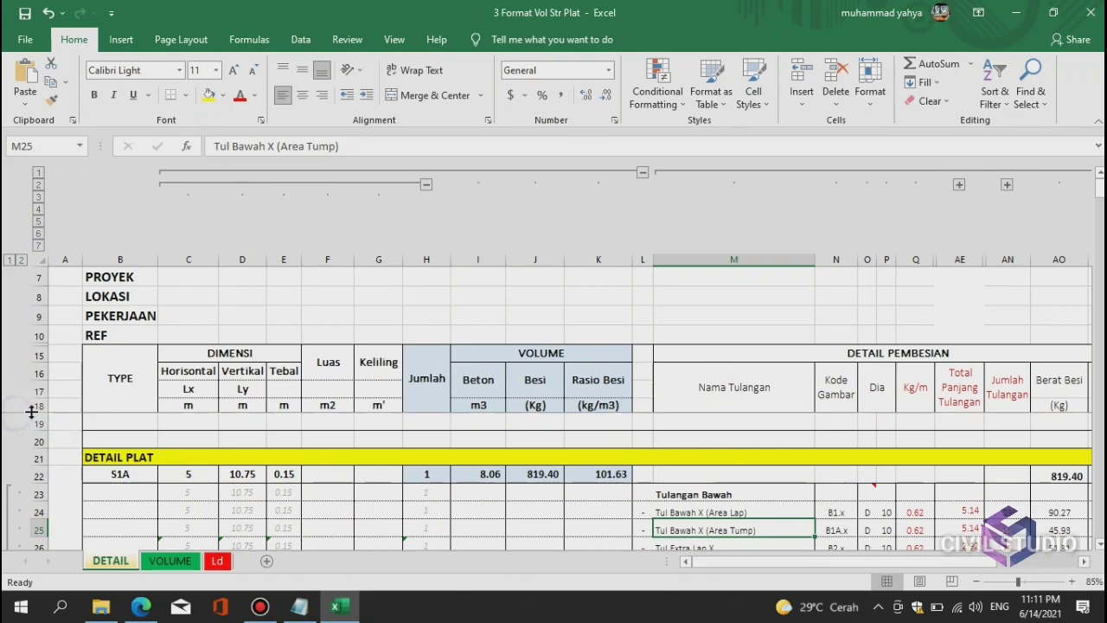
pyautogui.rightClick(39, 406)
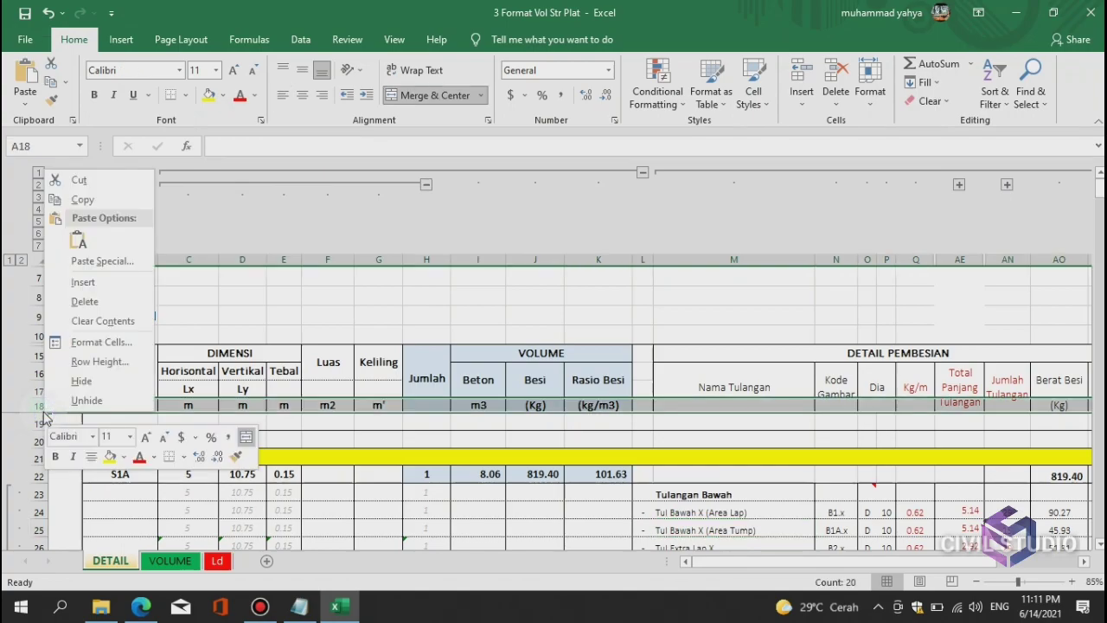
pyautogui.click(134, 149)
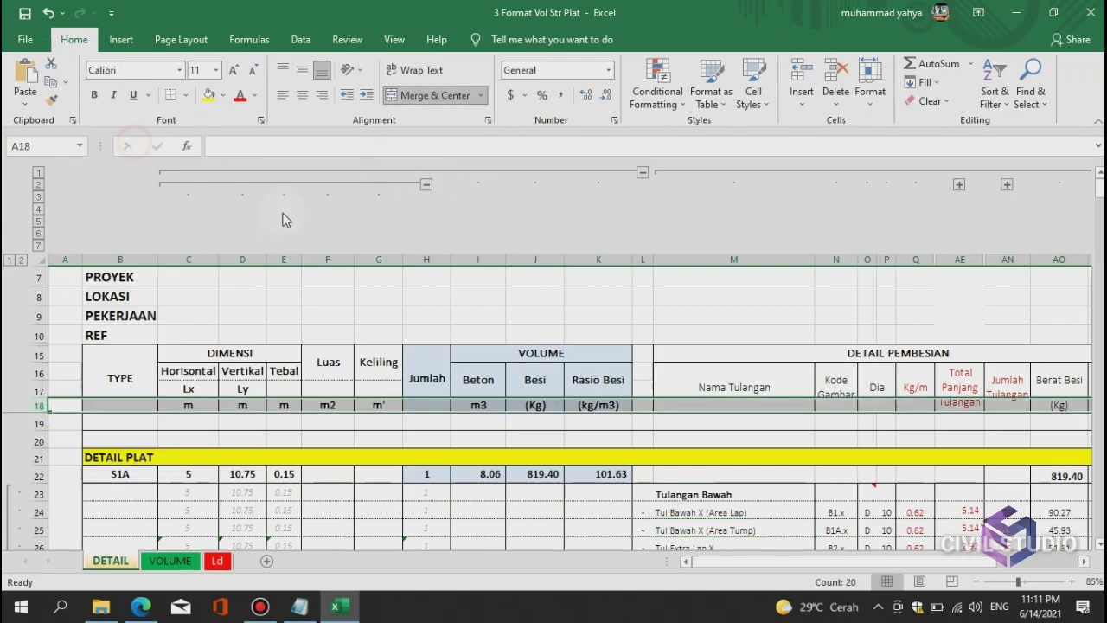
pyautogui.click(242, 422)
# - Examine the DETAIL table's column headings across to Ket. and its bottom and top reinforcement rows down to the end
pyautogui.moveTo(103, 277); pyautogui.dragTo(891, 366)
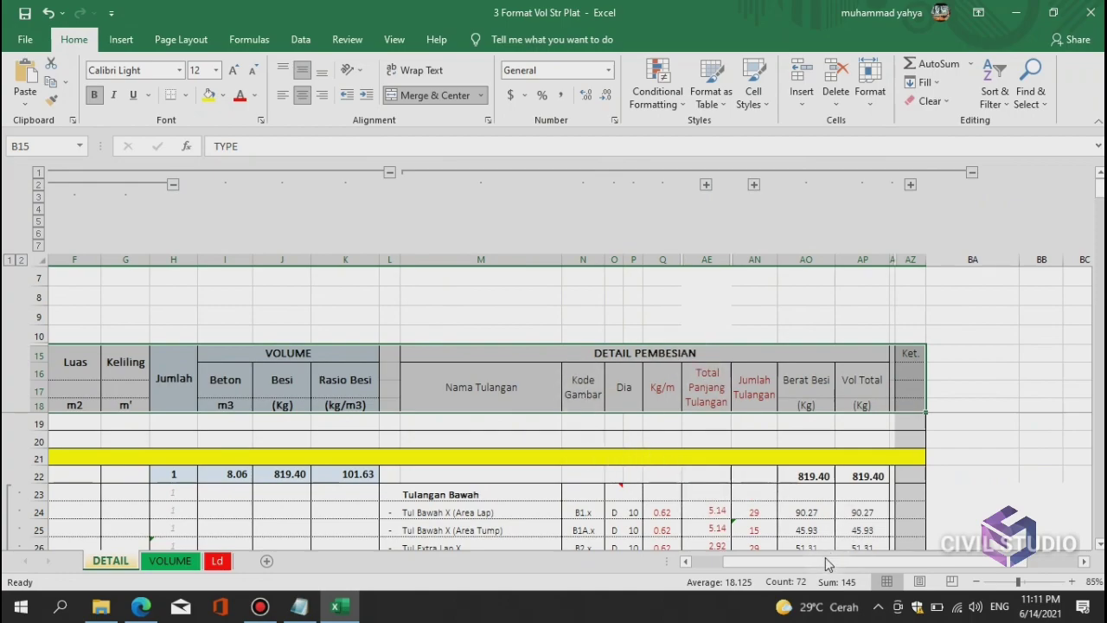
pyautogui.moveTo(825, 564); pyautogui.dragTo(791, 562)
pyautogui.click(647, 497)
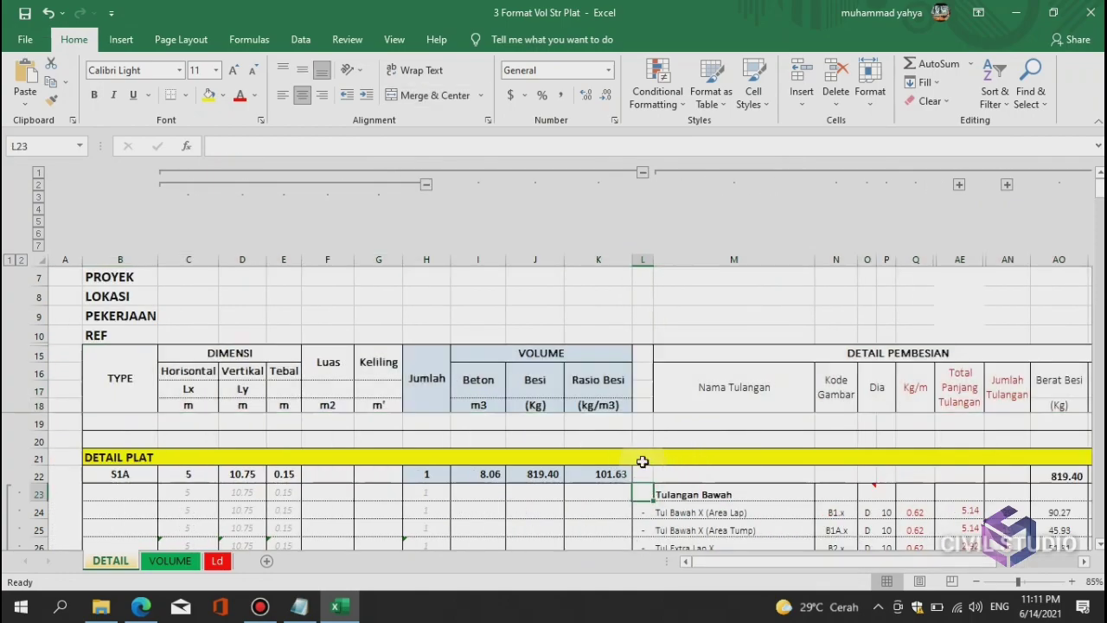
pyautogui.click(1099, 543)
pyautogui.click(1099, 545)
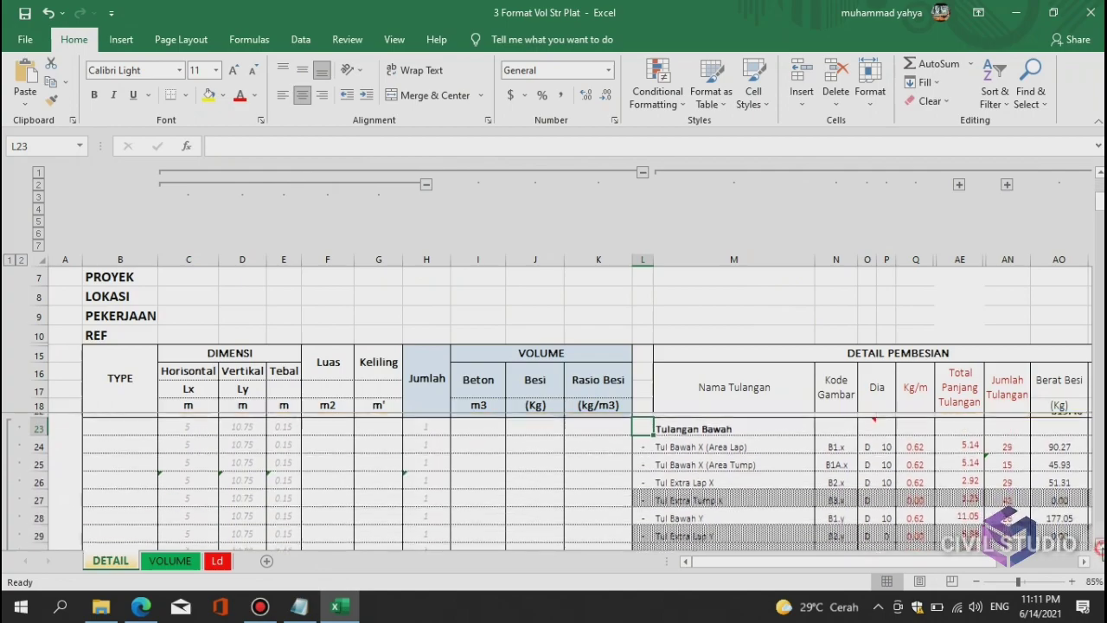
pyautogui.click(1098, 544)
pyautogui.click(1098, 545)
pyautogui.click(1098, 545)
pyautogui.click(1099, 545)
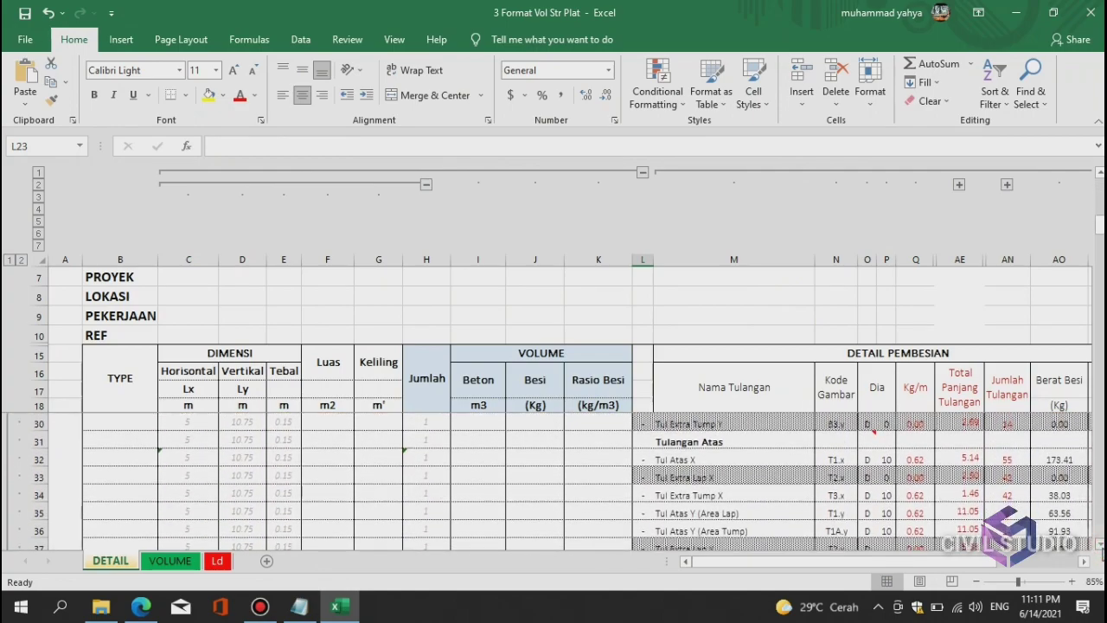
pyautogui.click(1098, 545)
pyautogui.click(1099, 544)
pyautogui.click(915, 472)
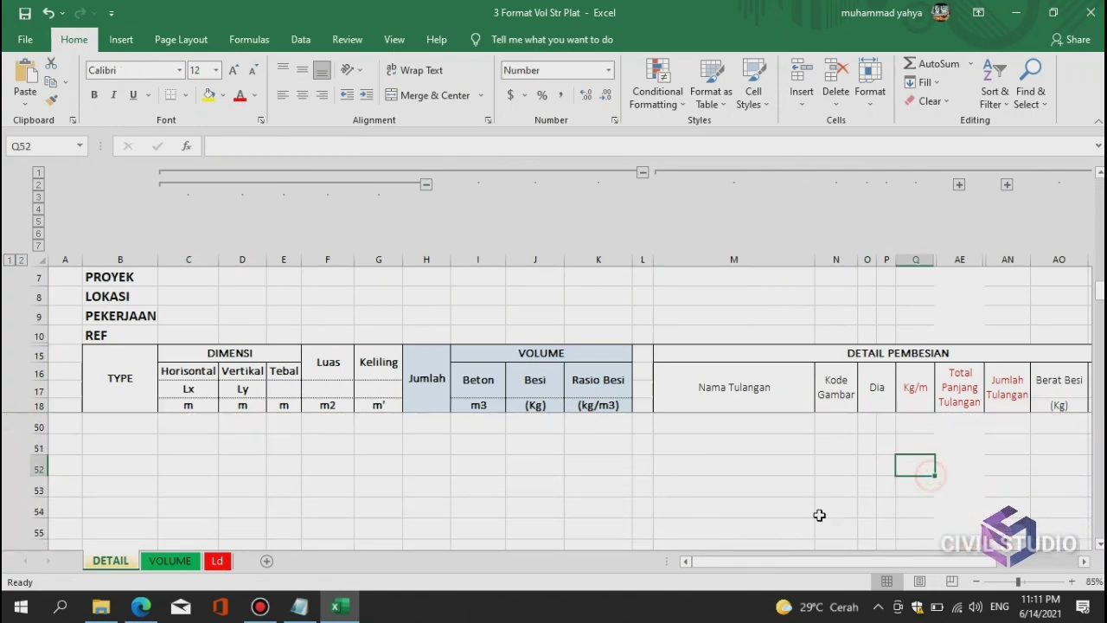
# - Switch to the VOLUME sheet and examine the LUAS & KELILING and DATA VOLUME sections and the Luas Murni formulas
pyautogui.click(170, 561)
pyautogui.click(330, 373)
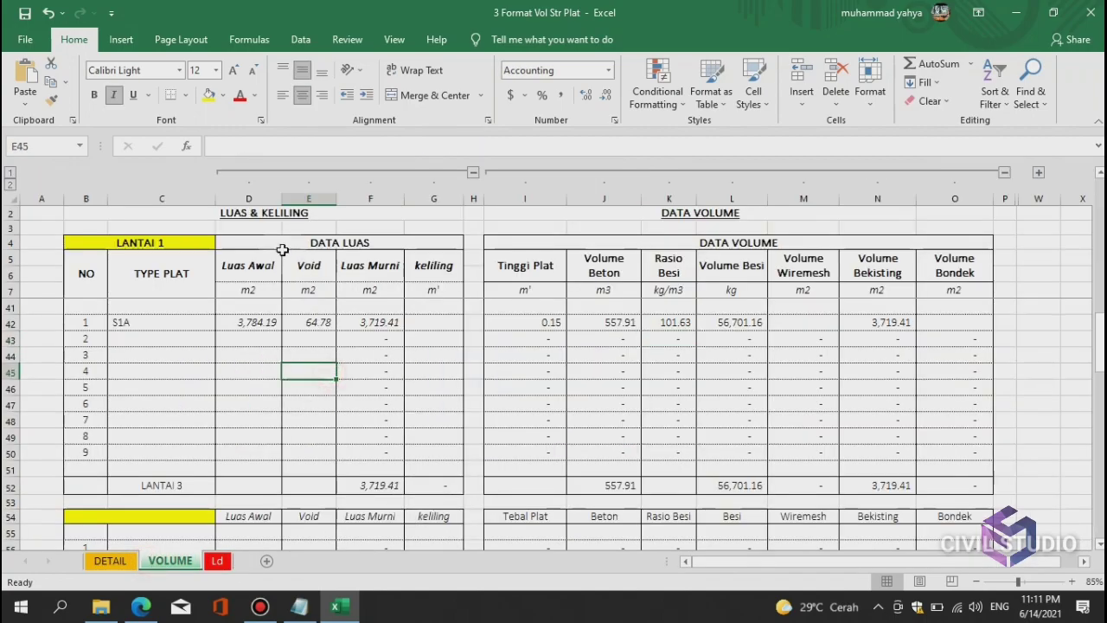
pyautogui.click(274, 212)
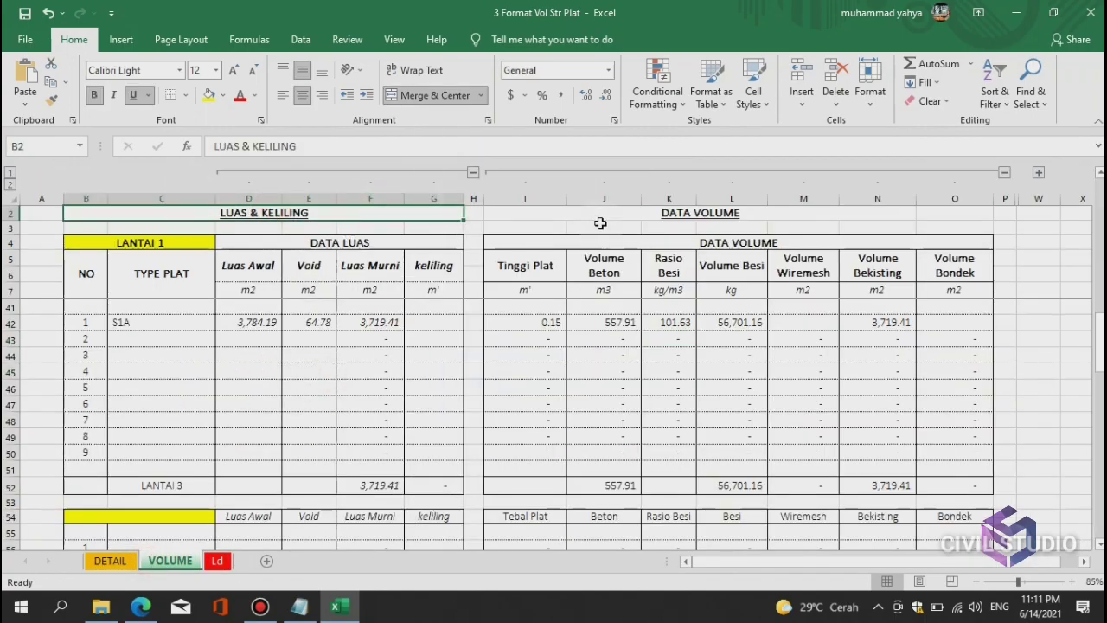
pyautogui.click(604, 227)
pyautogui.click(754, 212)
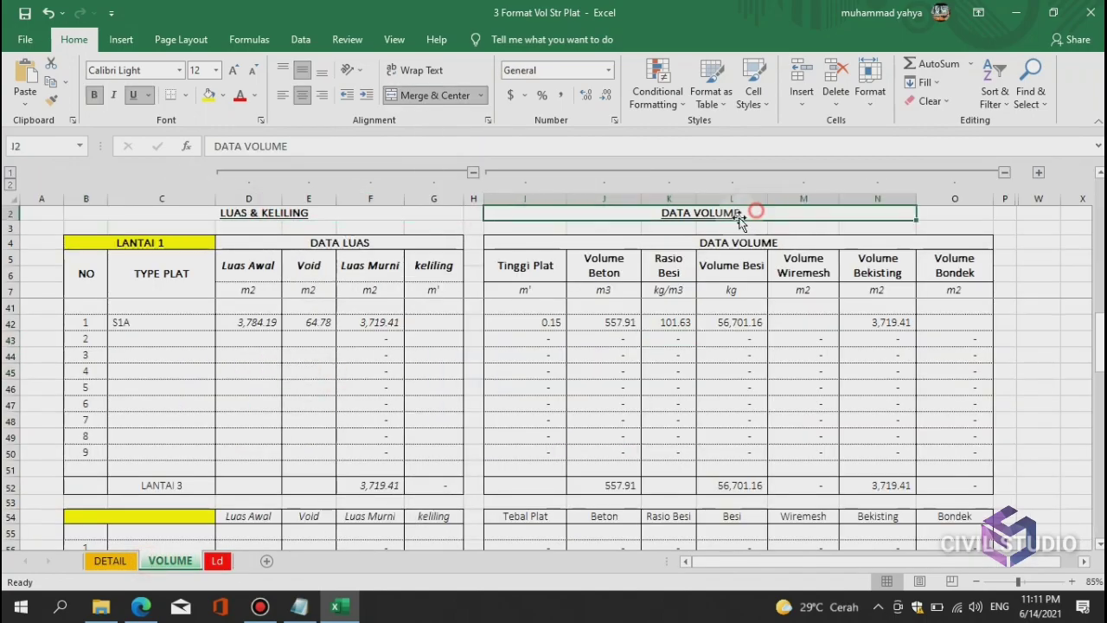
pyautogui.click(262, 321)
pyautogui.click(364, 328)
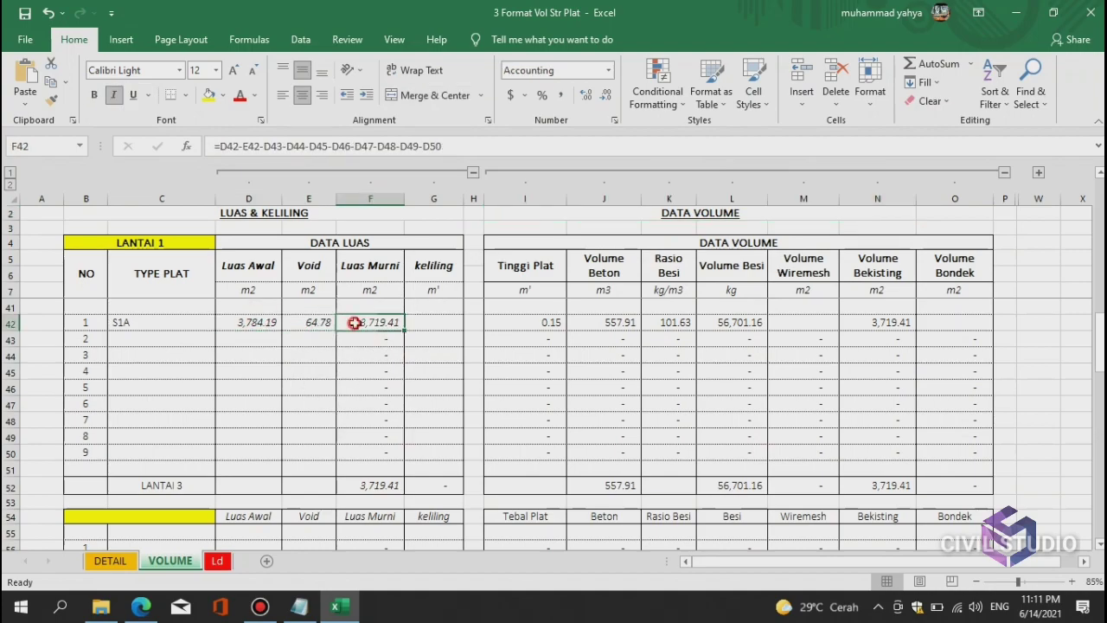
pyautogui.click(235, 337)
pyautogui.click(362, 339)
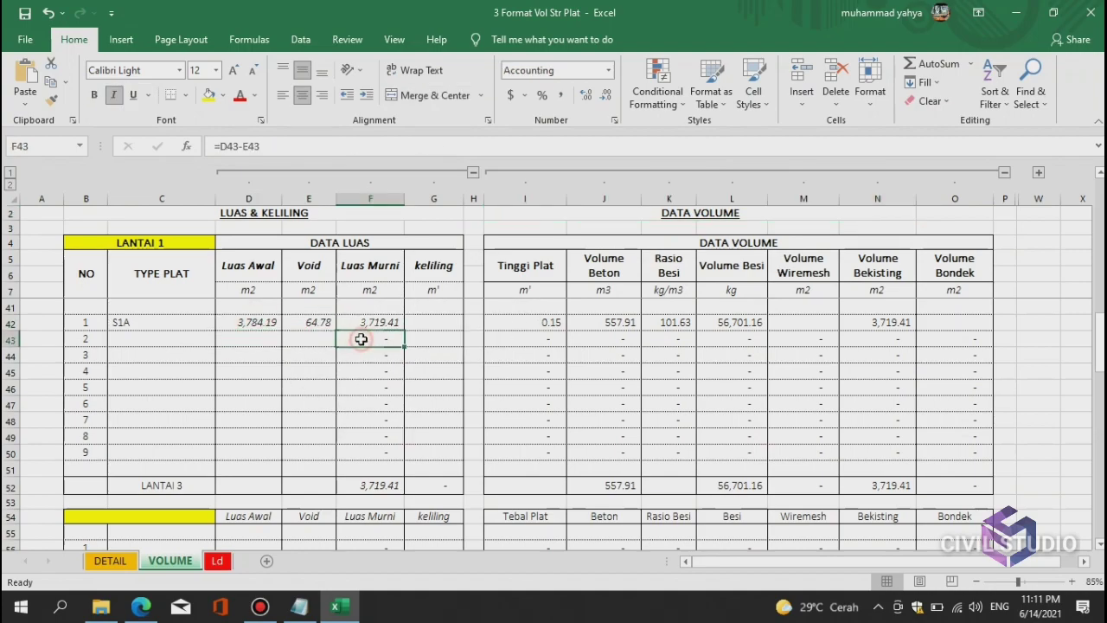
# - Enter 2.23 as the Luas Awal of item 2 in cell D43, using a decimal point instead of a comma
pyautogui.click(260, 339)
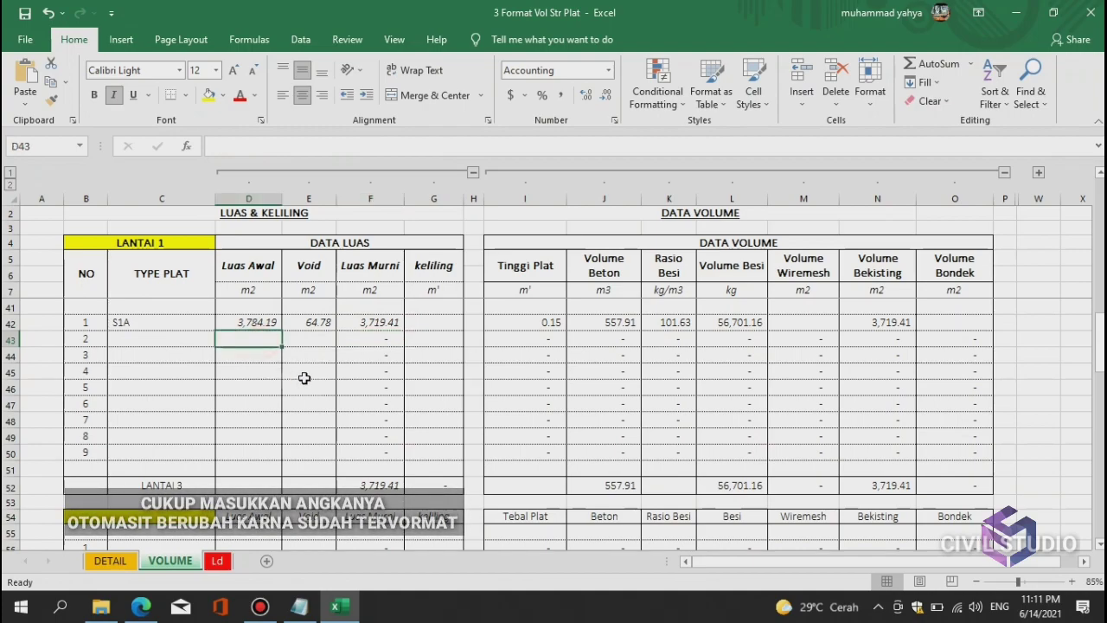
pyautogui.write('2')
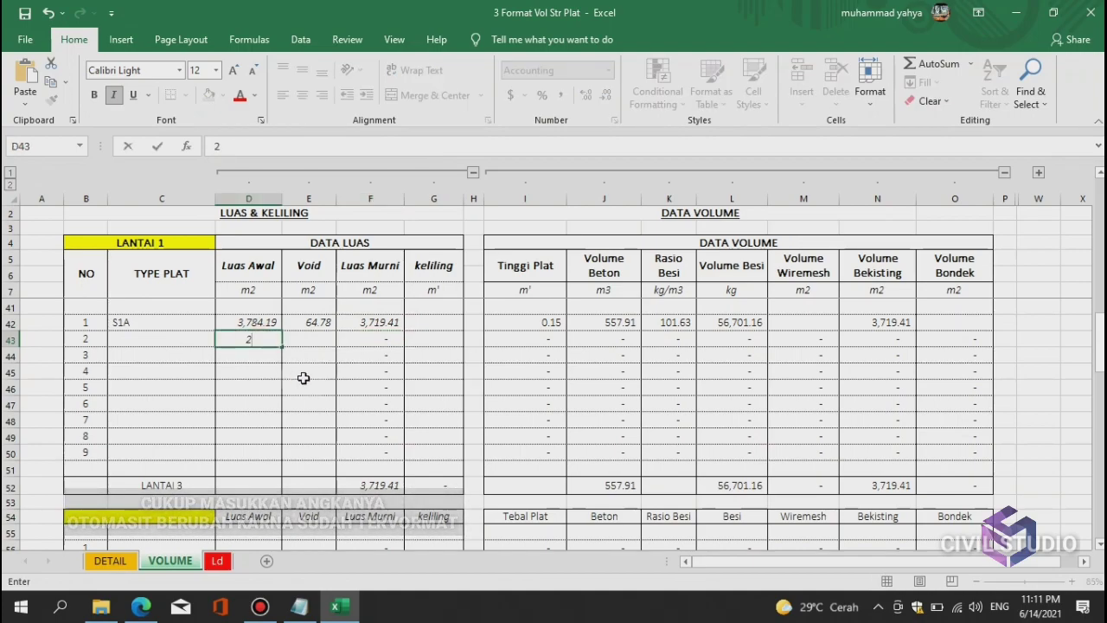
pyautogui.write(',23')
pyautogui.press('Return')
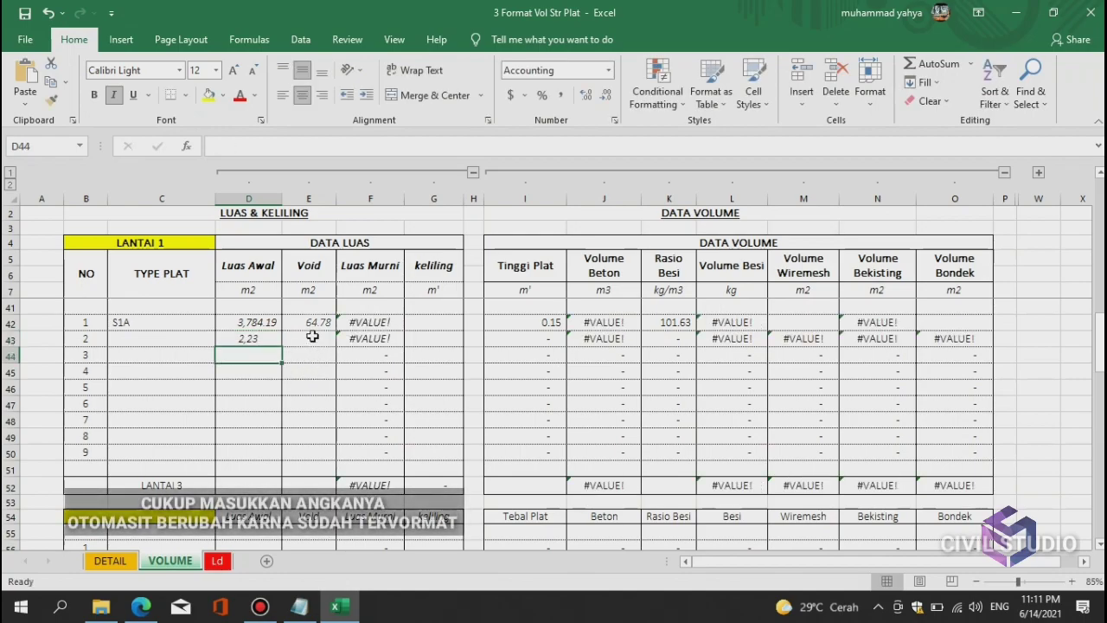
pyautogui.click(247, 341)
pyautogui.click(226, 145)
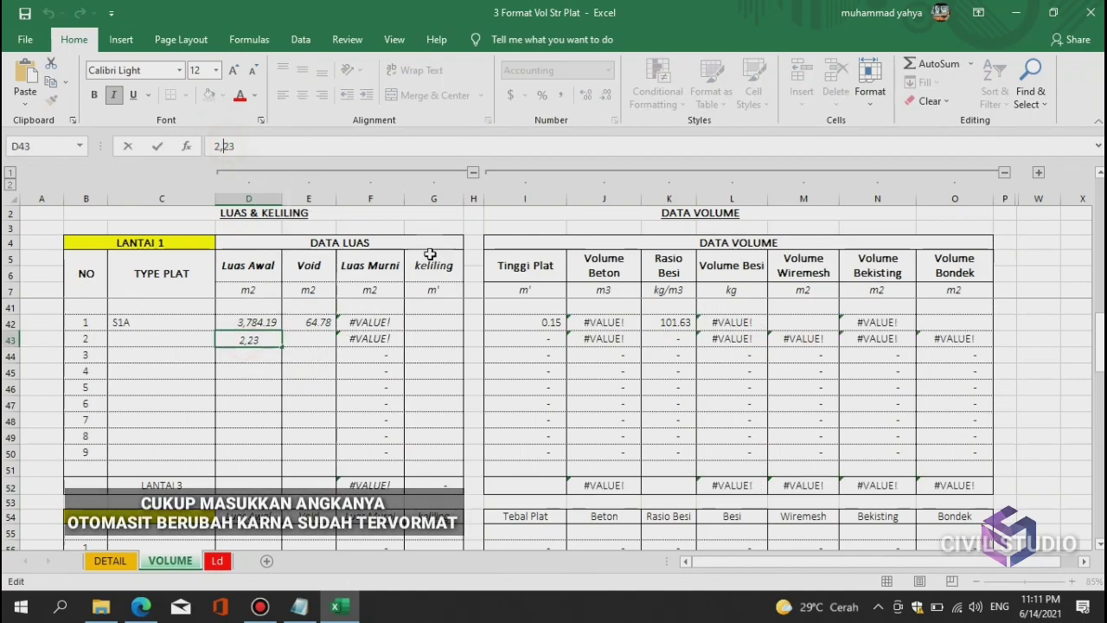
pyautogui.press('Return')
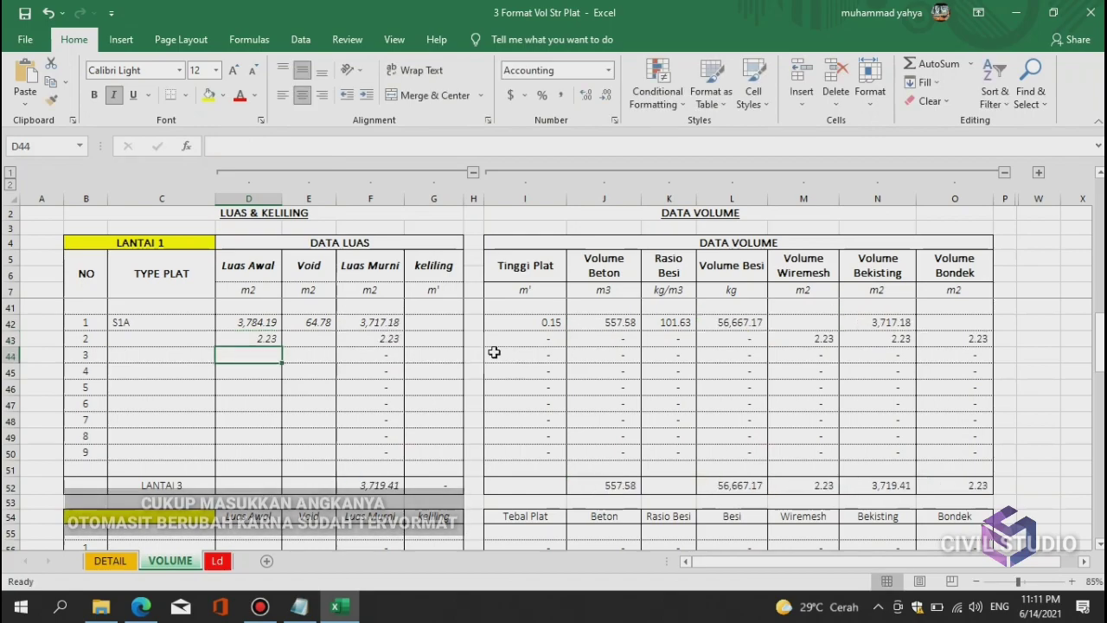
# - Enter 23.12 as the Void area of item 2 in cell E43
pyautogui.click(326, 336)
pyautogui.write('23.12')
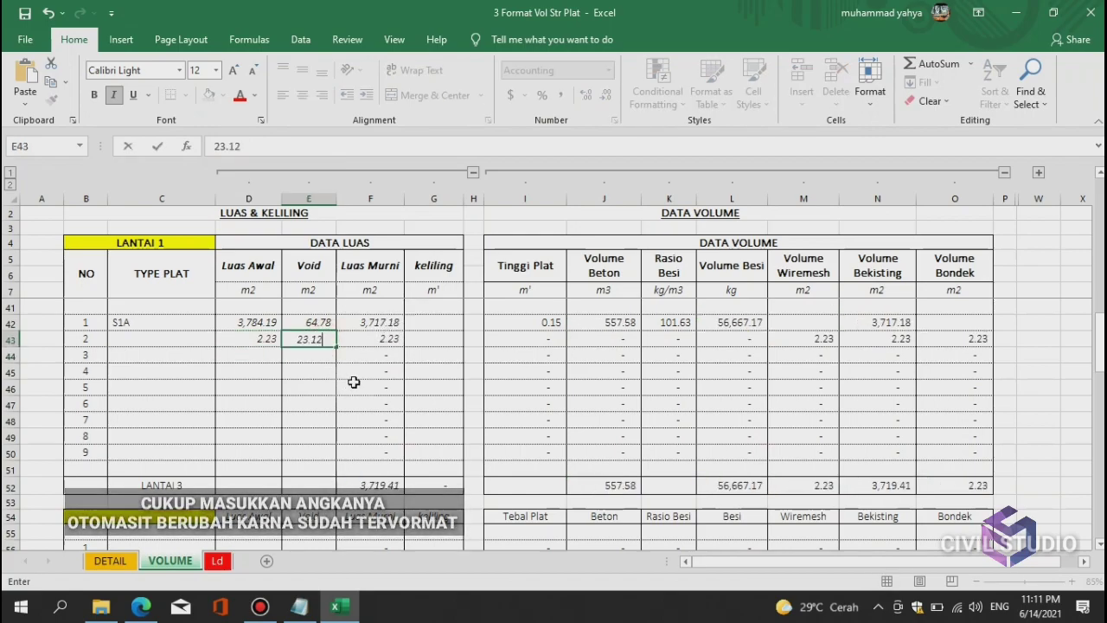
pyautogui.press('Return')
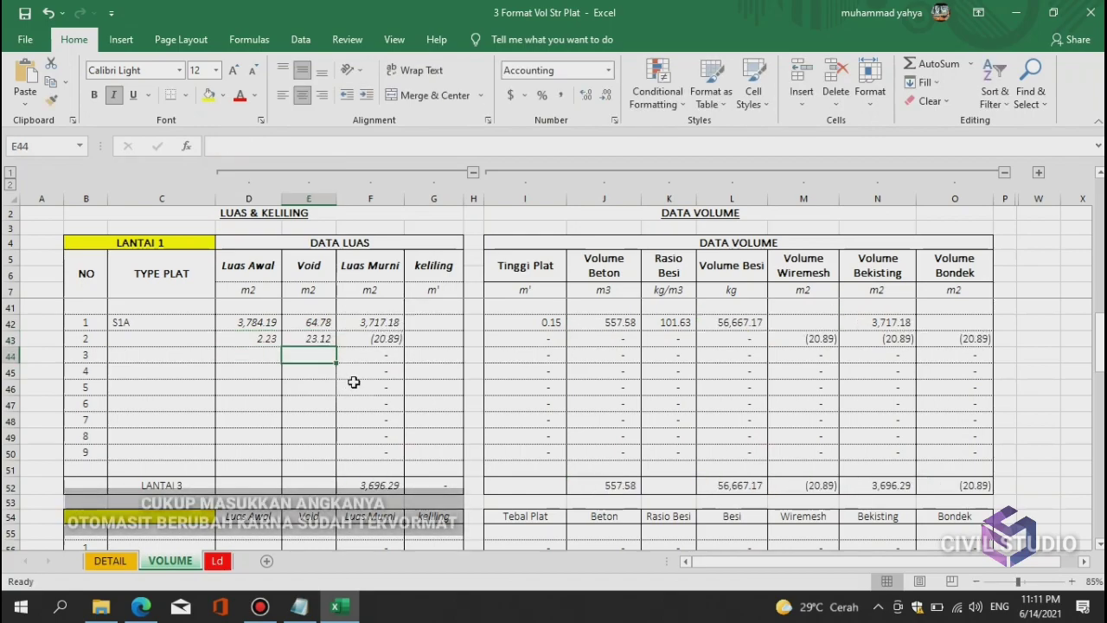
# - Examine the LANTAI 3 row's Luas Murni, Volume Bekisting and Volume Bondek totals on the VOLUME sheet
pyautogui.click(358, 337)
pyautogui.click(370, 490)
pyautogui.click(899, 487)
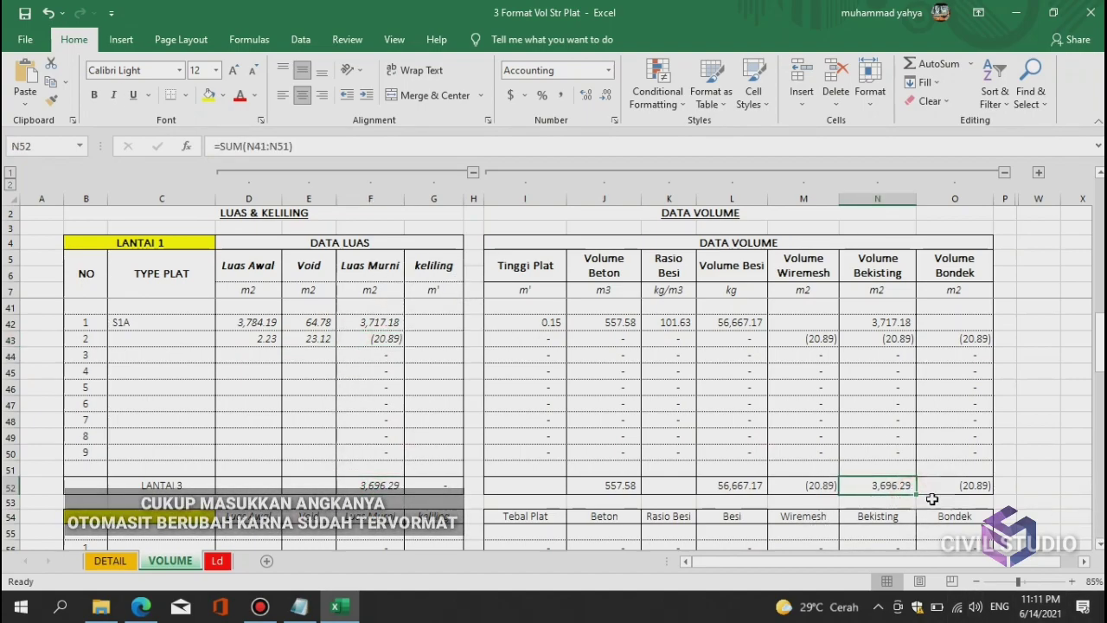
pyautogui.click(978, 484)
pyautogui.click(867, 382)
pyautogui.click(330, 361)
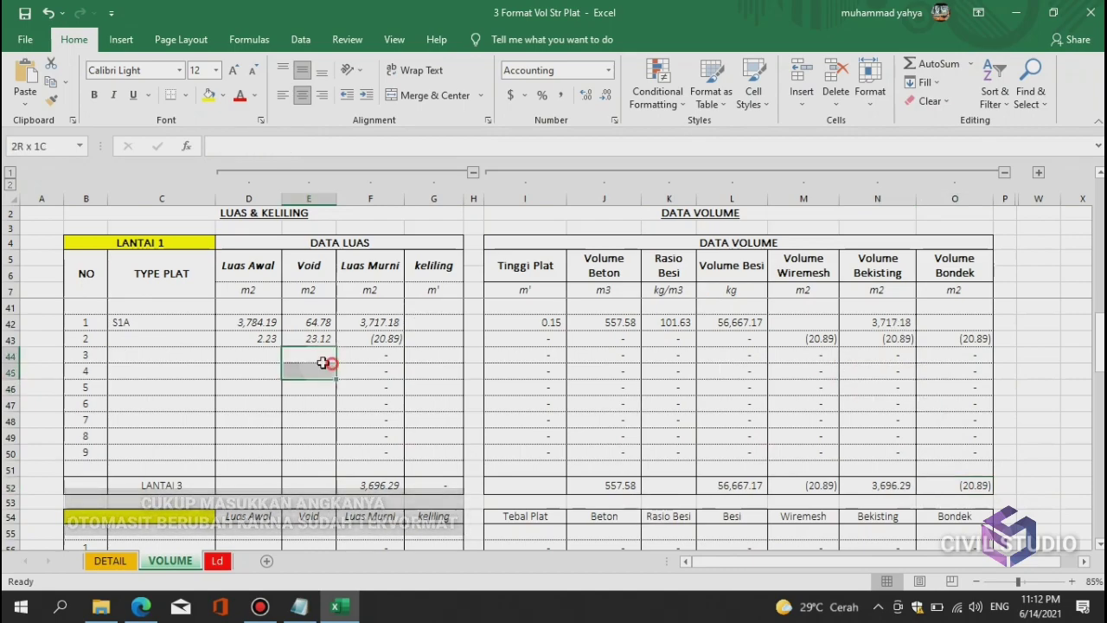
pyautogui.click(262, 352)
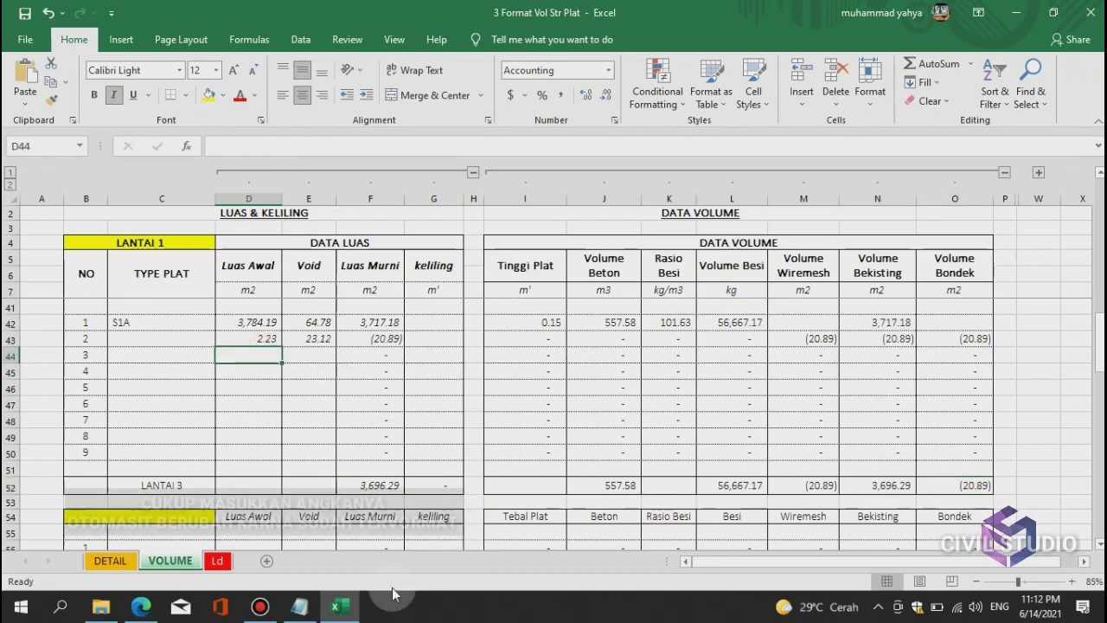
# - Switch to File Explorer and open S T 0002 ~ ST 0003 STANDARD.dwg with AutoCAD, dismissing the proxy and unresolved-reference notices
pyautogui.click(984, 13)
pyautogui.click(1016, 12)
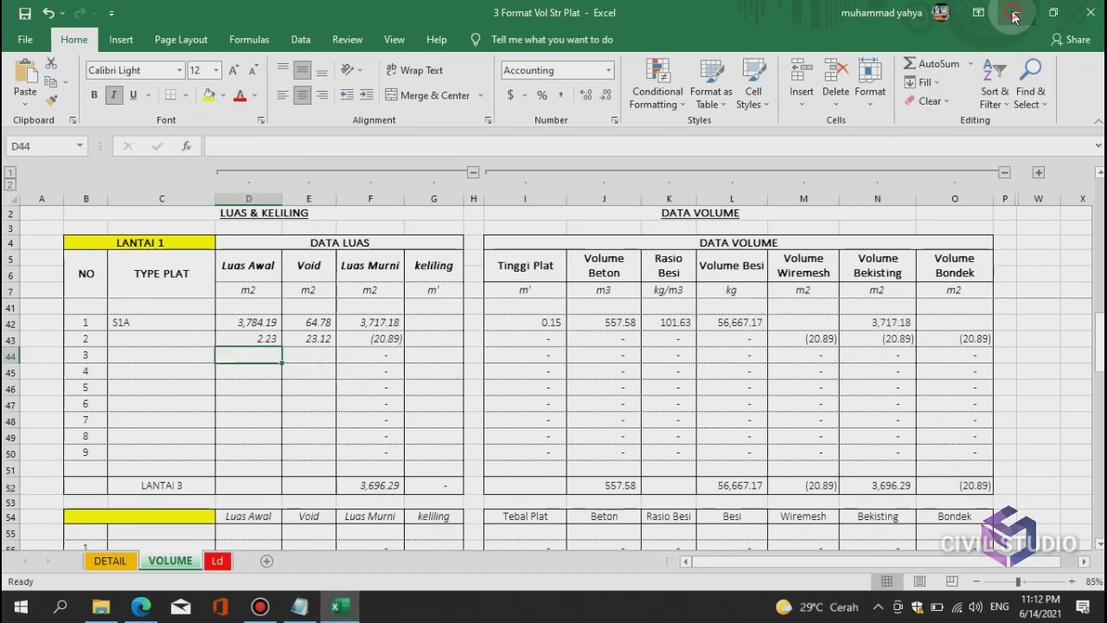
pyautogui.click(1016, 12)
pyautogui.click(219, 208)
pyautogui.rightClick(219, 207)
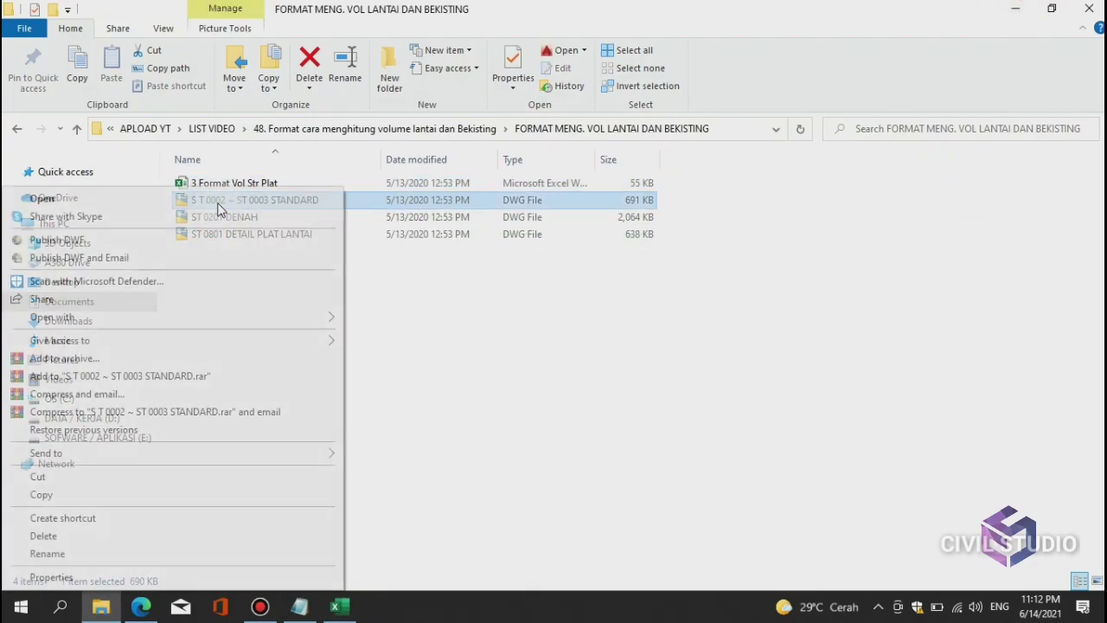
pyautogui.moveTo(176, 340)
pyautogui.moveTo(172, 317)
pyautogui.click(367, 319)
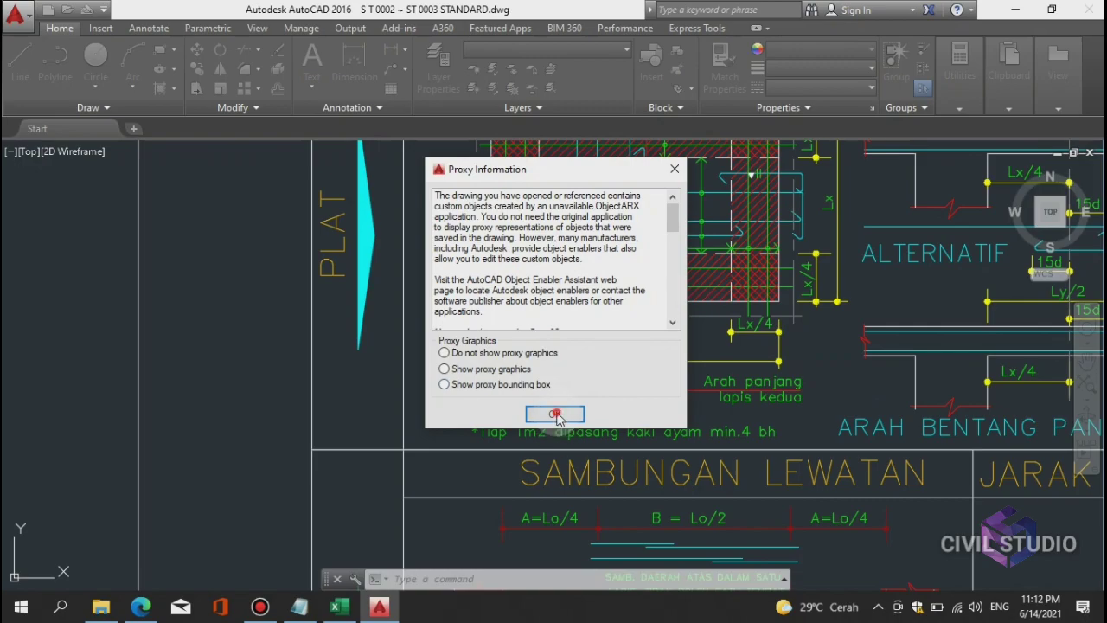
pyautogui.click(556, 416)
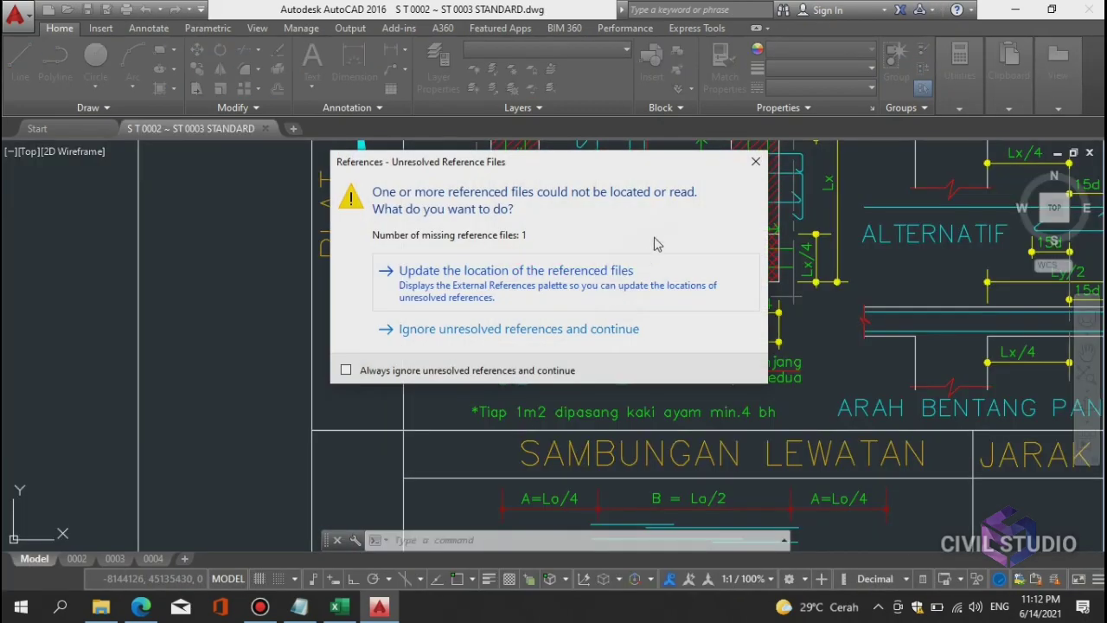
pyautogui.click(751, 172)
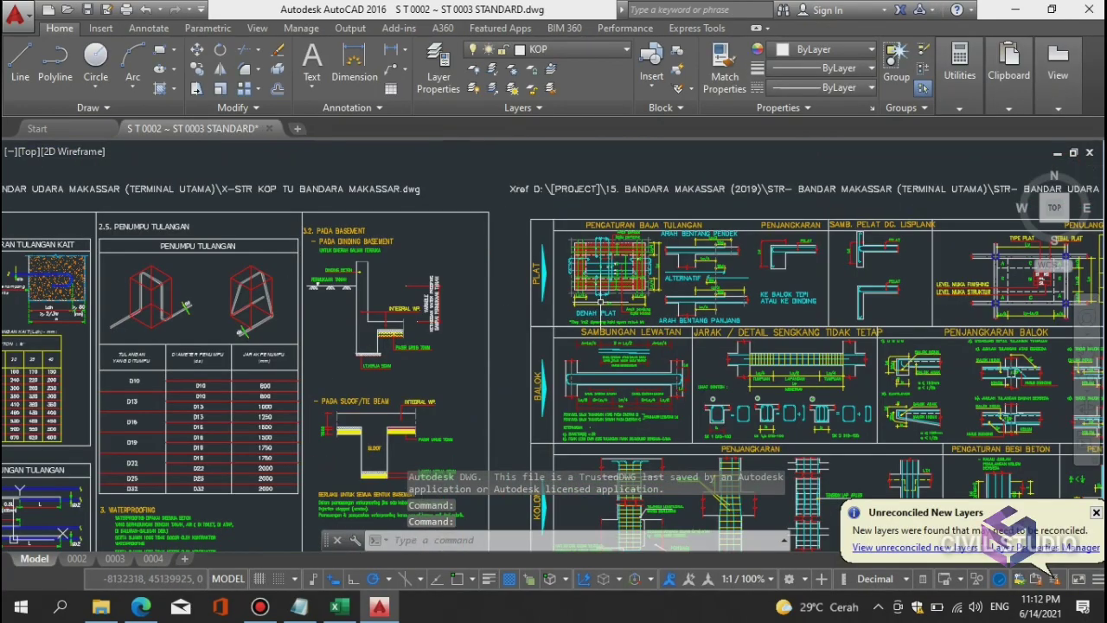
# - Examine the standard slab, beam and column details, including the stirrup examples and the PENULANGAN SEKITAR LOBANG PLAT section
pyautogui.moveTo(513, 358); pyautogui.dragTo(610, 292)
pyautogui.scroll(-5, 579, 301)
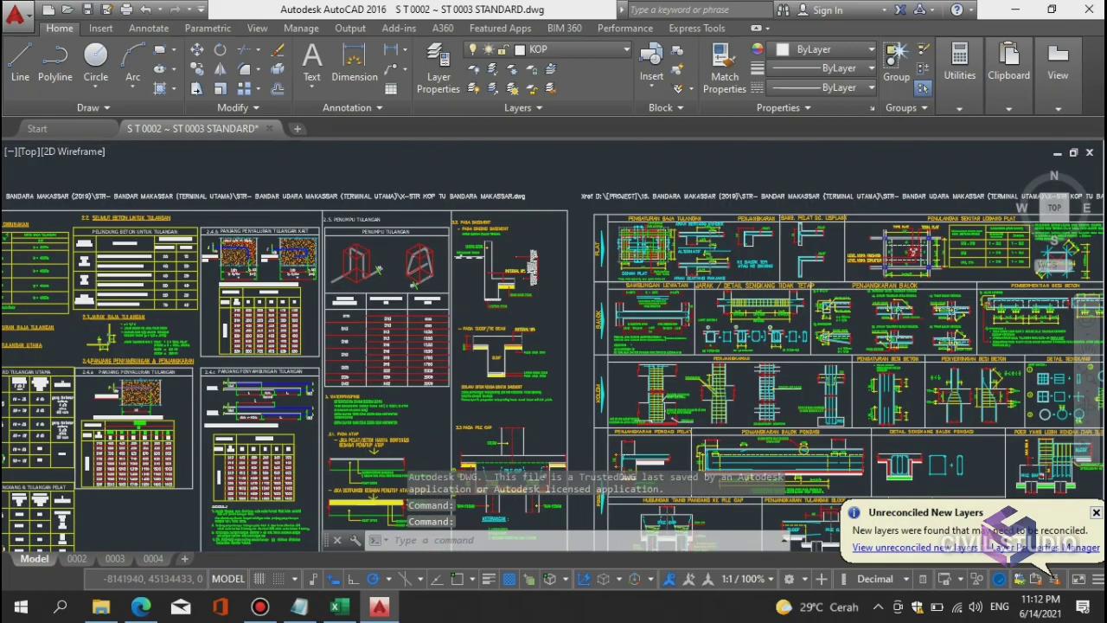
pyautogui.scroll(10, 410, 341)
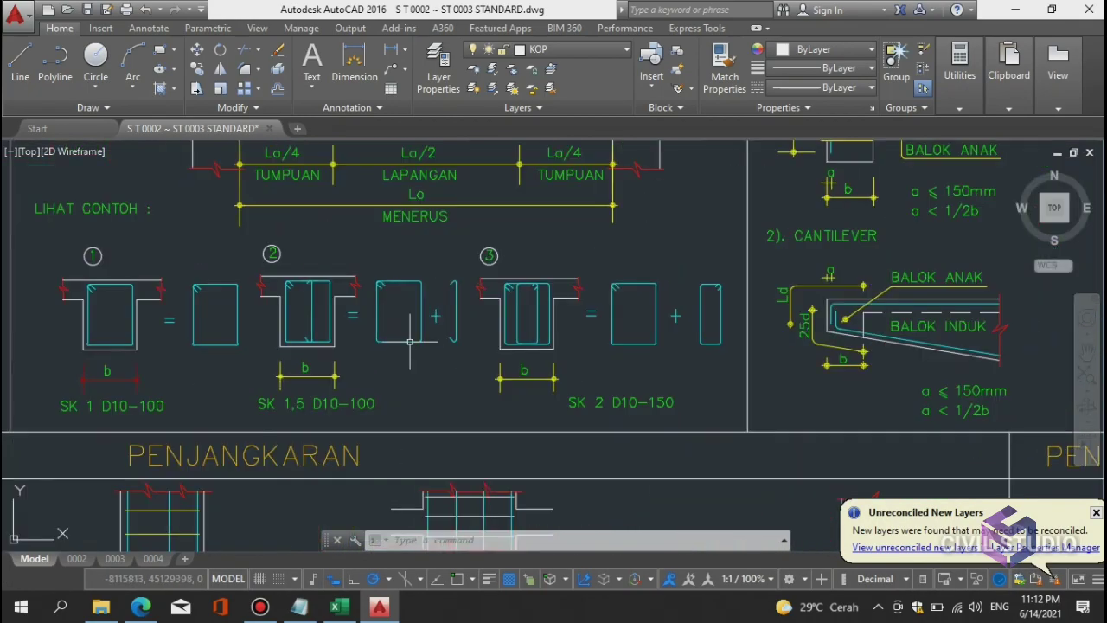
pyautogui.moveTo(339, 375); pyautogui.dragTo(460, 376)
pyautogui.scroll(-6, 499, 353)
pyautogui.scroll(5, 499, 353)
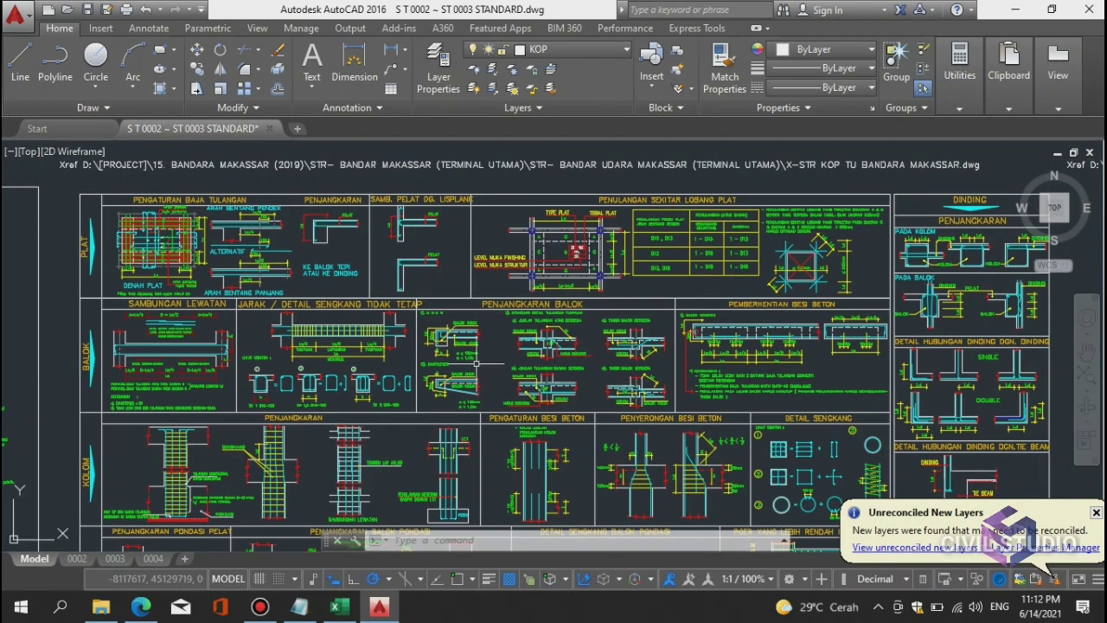
pyautogui.scroll(2, 597, 259)
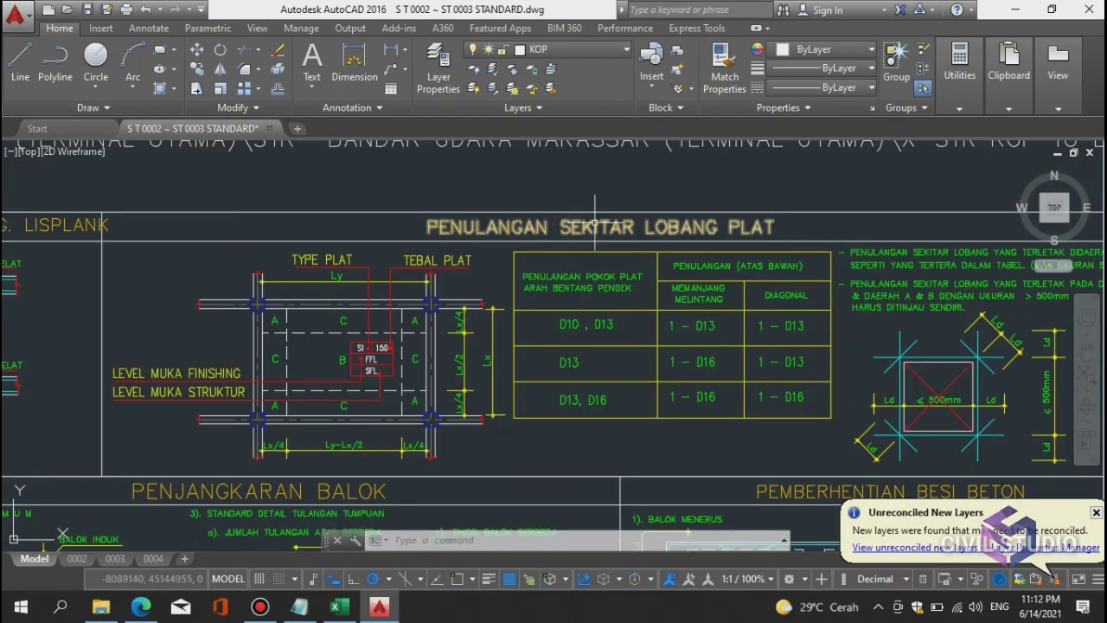
pyautogui.scroll(-4, 707, 235)
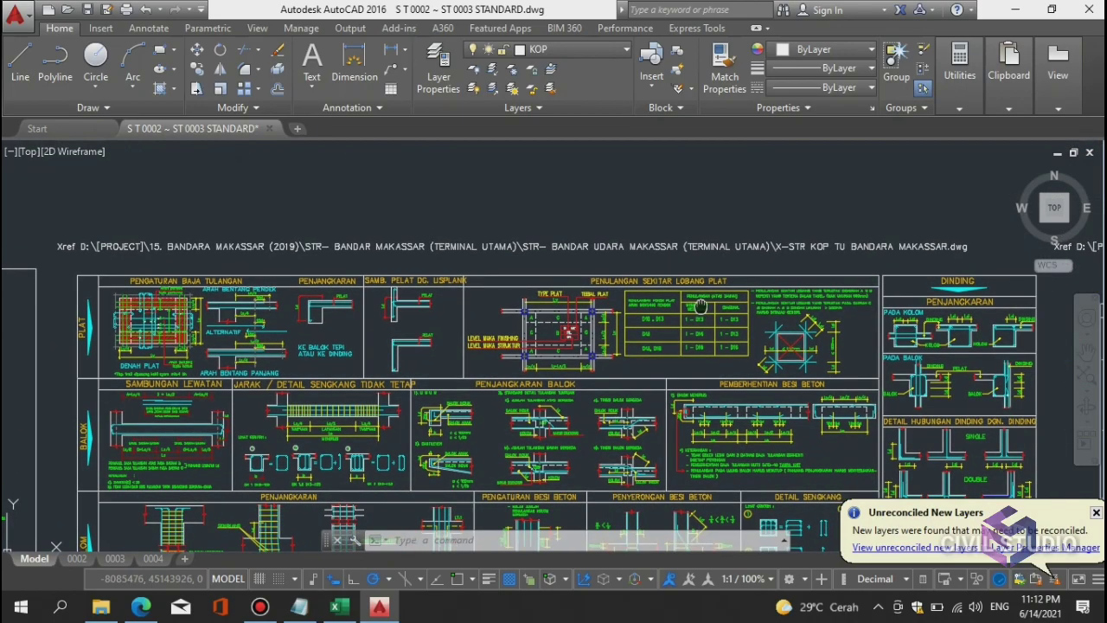
# - Examine the PENULANGAN TAMBAHAN sheet's opening reinforcement details and the practical beam and column details around wall openings
pyautogui.moveTo(627, 275); pyautogui.dragTo(171, 154)
pyautogui.moveTo(561, 210); pyautogui.dragTo(562, 283)
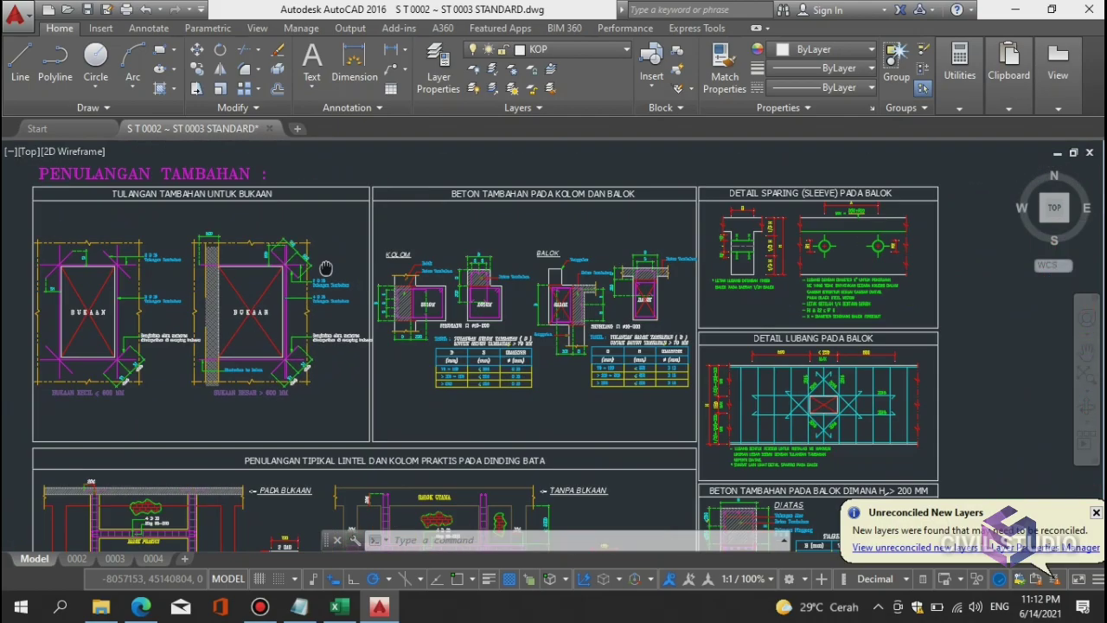
pyautogui.moveTo(326, 268); pyautogui.dragTo(313, 268)
pyautogui.scroll(8, 323, 311)
pyautogui.scroll(-4, 407, 321)
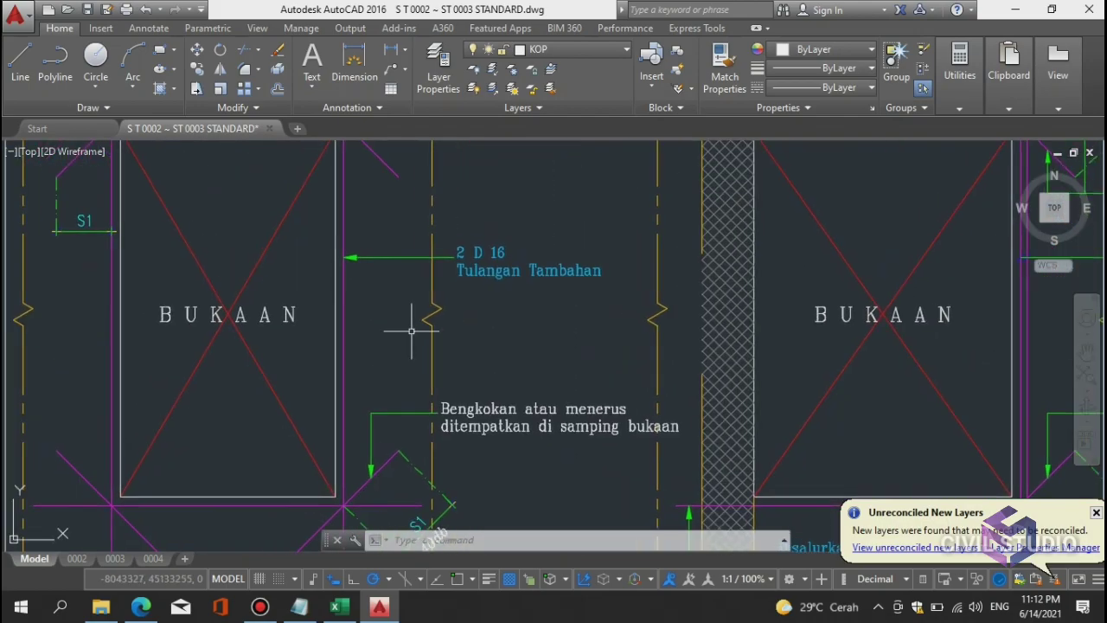
pyautogui.scroll(-6, 369, 457)
pyautogui.moveTo(386, 474)
pyautogui.mouseDown()
pyautogui.moveTo(424, 464)
pyautogui.moveTo(450, 244)
pyautogui.mouseUp()
pyautogui.scroll(8, 457, 342)
pyautogui.moveTo(438, 476); pyautogui.dragTo(509, 346)
pyautogui.scroll(-3, 566, 402)
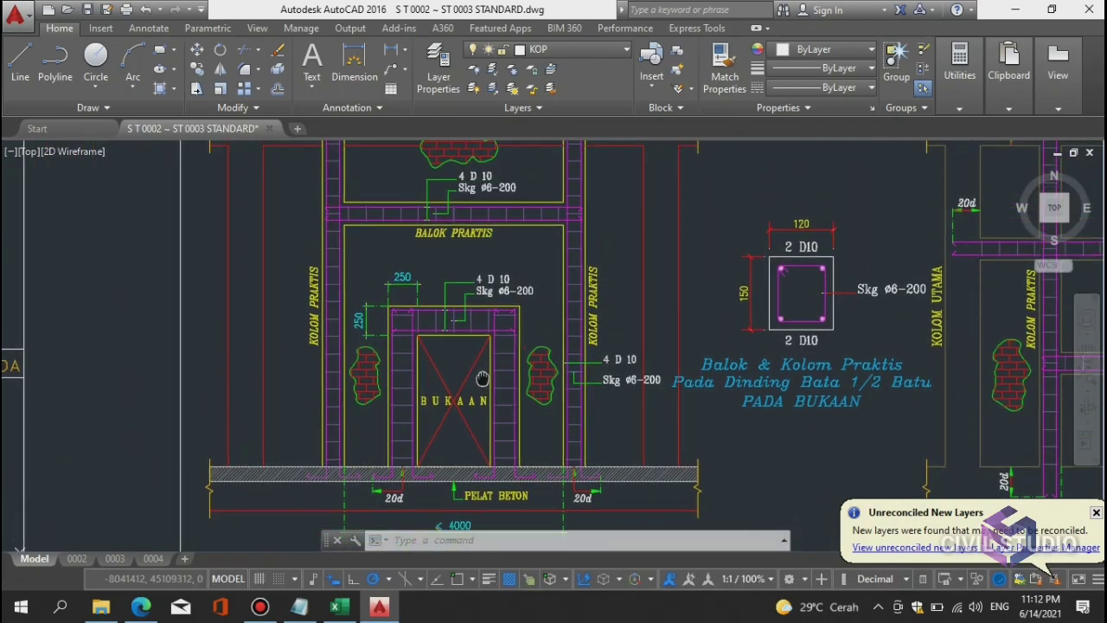
# - Examine the general standards sheet, from the bar support and lap tables across to section 2.3 JARAK BAJA TULANGAN
pyautogui.scroll(-8, 425, 271)
pyautogui.scroll(5, 444, 349)
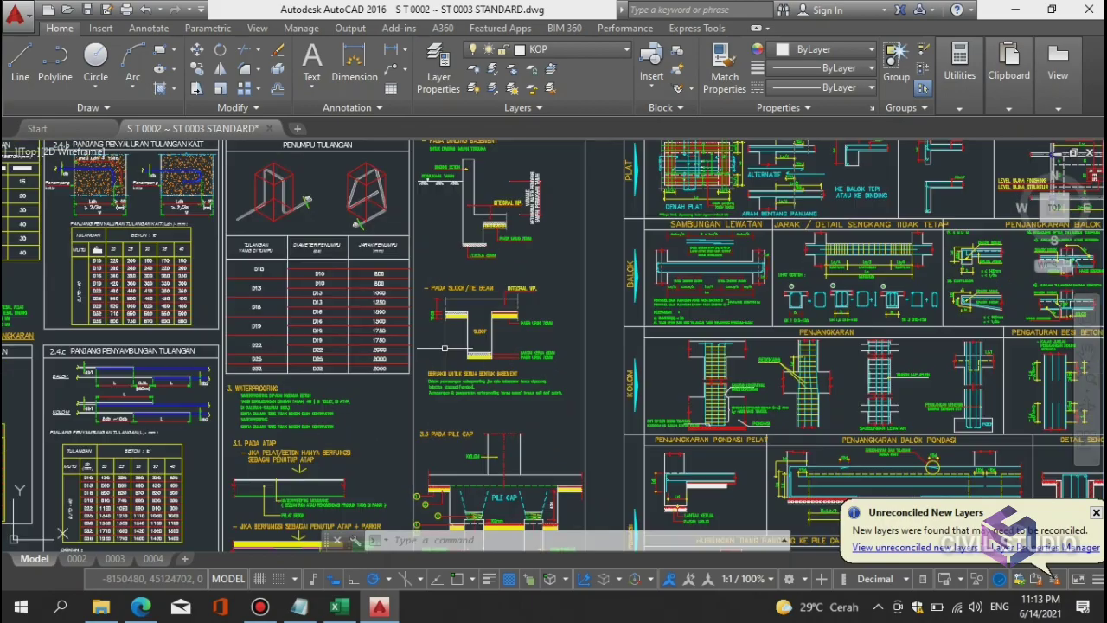
pyautogui.scroll(2, 444, 348)
pyautogui.moveTo(333, 320); pyautogui.dragTo(578, 412)
pyautogui.scroll(-2, 426, 315)
pyautogui.moveTo(425, 315); pyautogui.dragTo(641, 343)
pyautogui.moveTo(345, 282); pyautogui.dragTo(563, 304)
pyautogui.scroll(4, 493, 390)
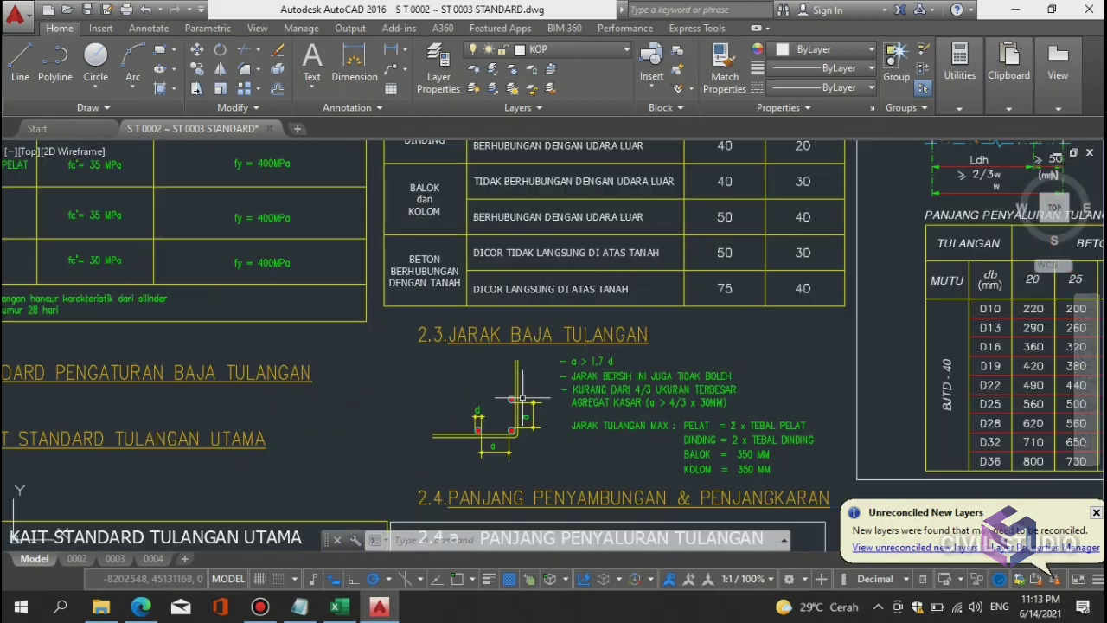
pyautogui.moveTo(569, 370); pyautogui.dragTo(538, 344)
pyautogui.scroll(2, 542, 385)
pyautogui.moveTo(542, 385); pyautogui.dragTo(421, 354)
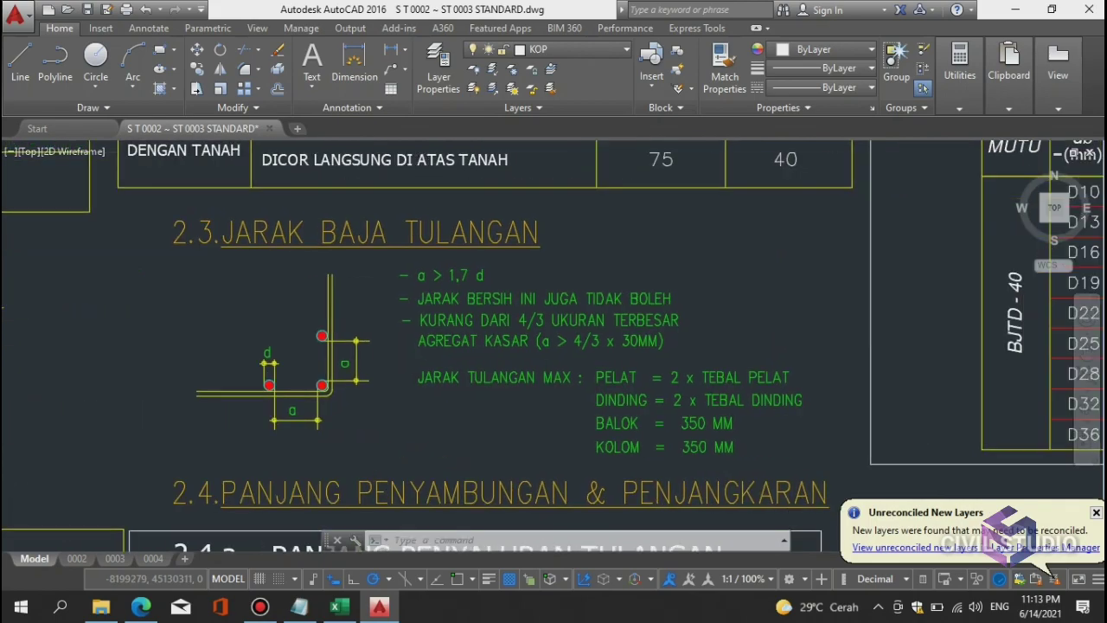
pyautogui.scroll(-3, 417, 413)
pyautogui.scroll(1, 716, 294)
# - Quit AutoCAD without saving, then reopen it with ST 0201 DENAH.dwg, dismissing the proxy and unresolved-reference notices
pyautogui.hotkey('ctrl', 'q')
pyautogui.click(611, 342)
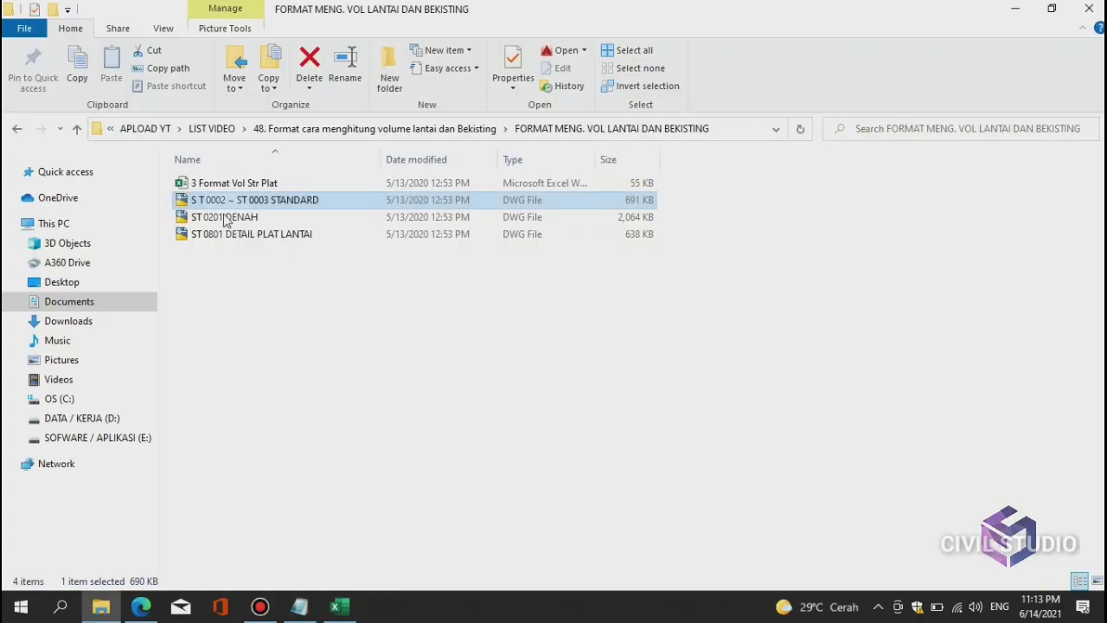
pyautogui.click(225, 218)
pyautogui.rightClick(224, 217)
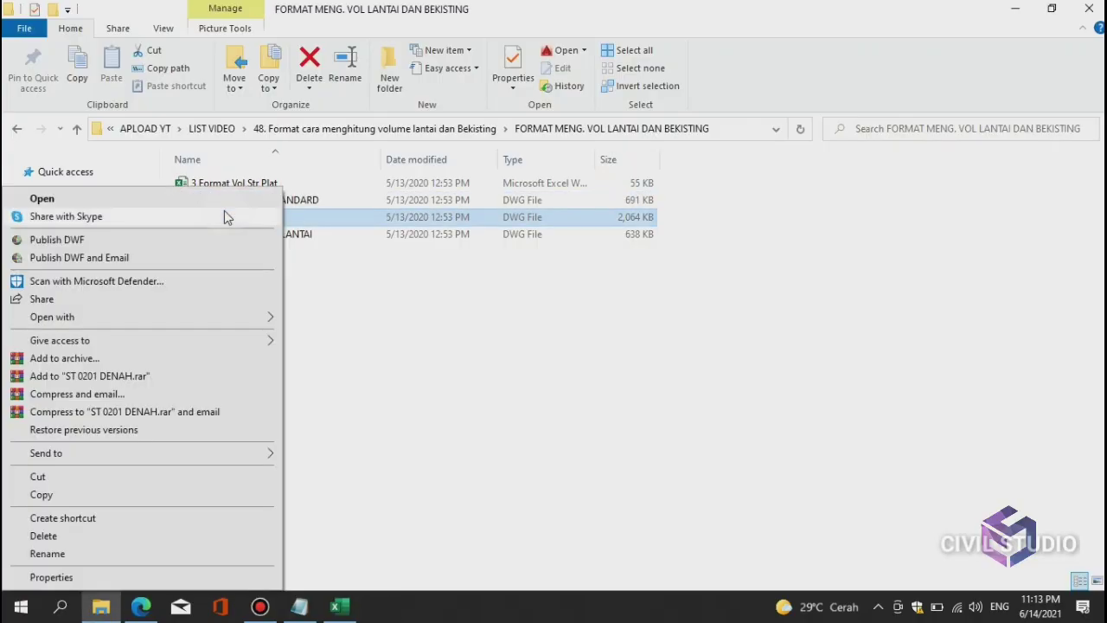
pyautogui.rightClick(159, 322)
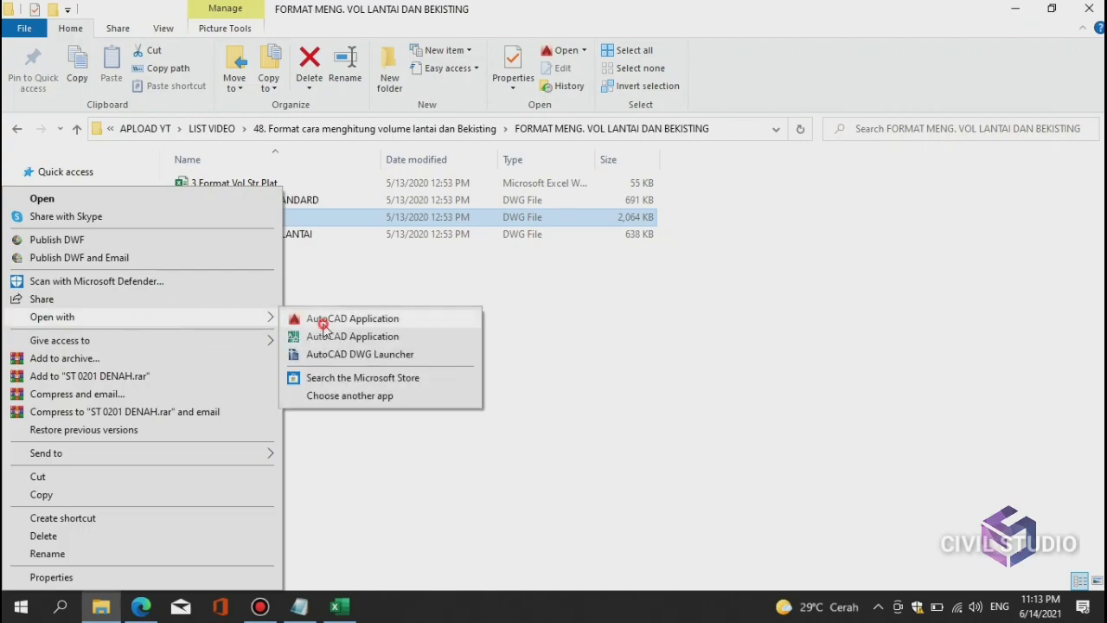
pyautogui.click(294, 318)
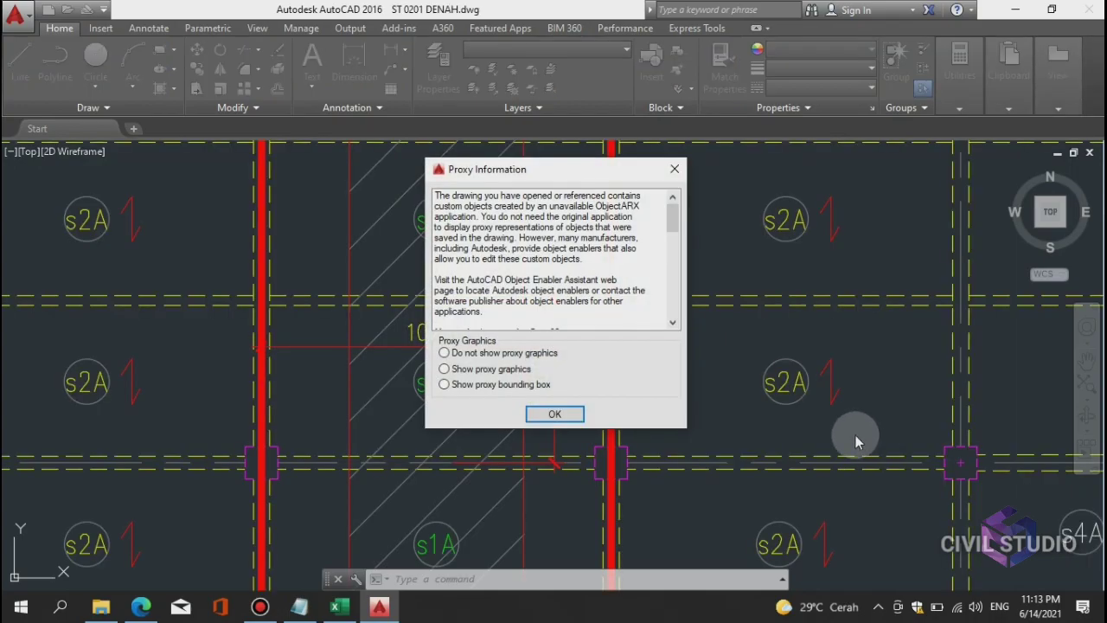
pyautogui.click(566, 414)
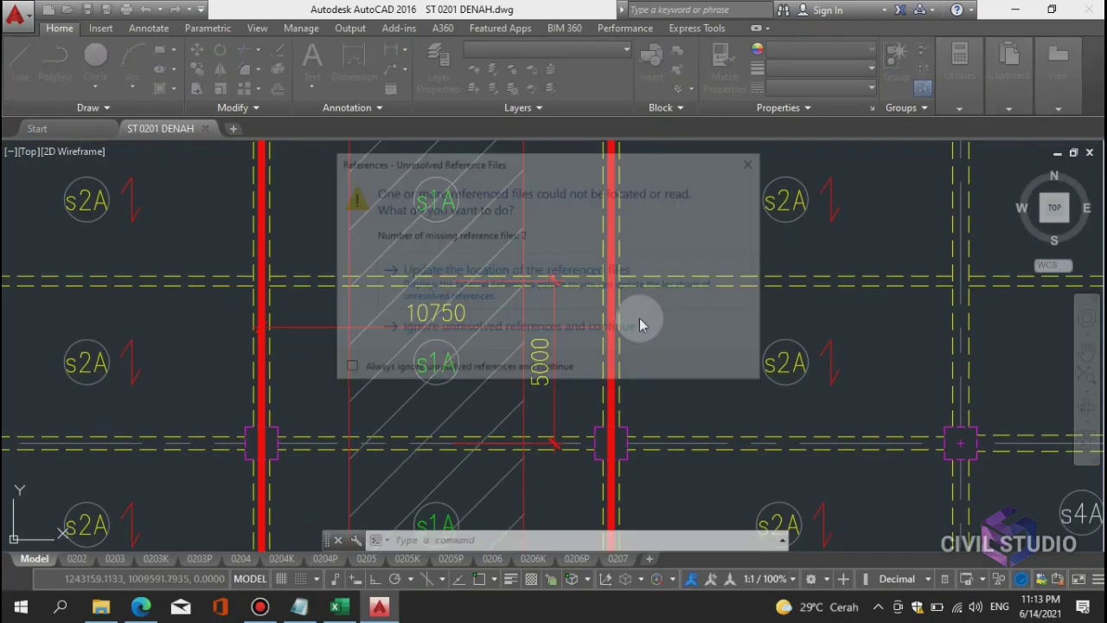
pyautogui.click(755, 162)
# - Examine the slab plan with its ZONA COR TERAKHIR strips and the DENAH KOLOM LANTAI 3 column plan
pyautogui.scroll(-8, 776, 299)
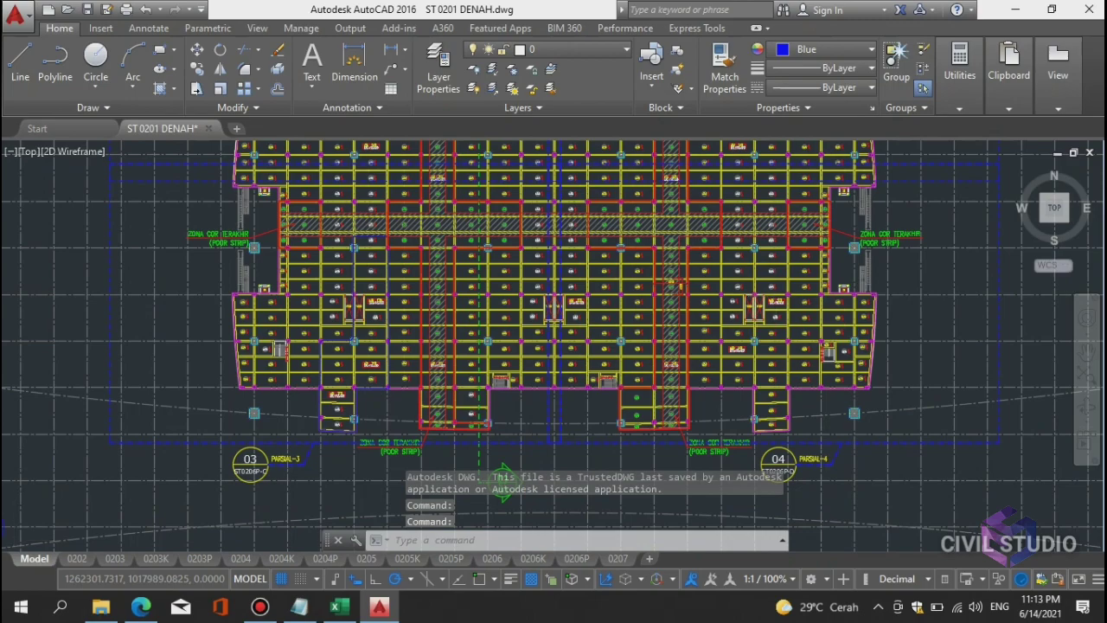
pyautogui.scroll(-2, 758, 259)
pyautogui.moveTo(758, 260); pyautogui.dragTo(726, 343)
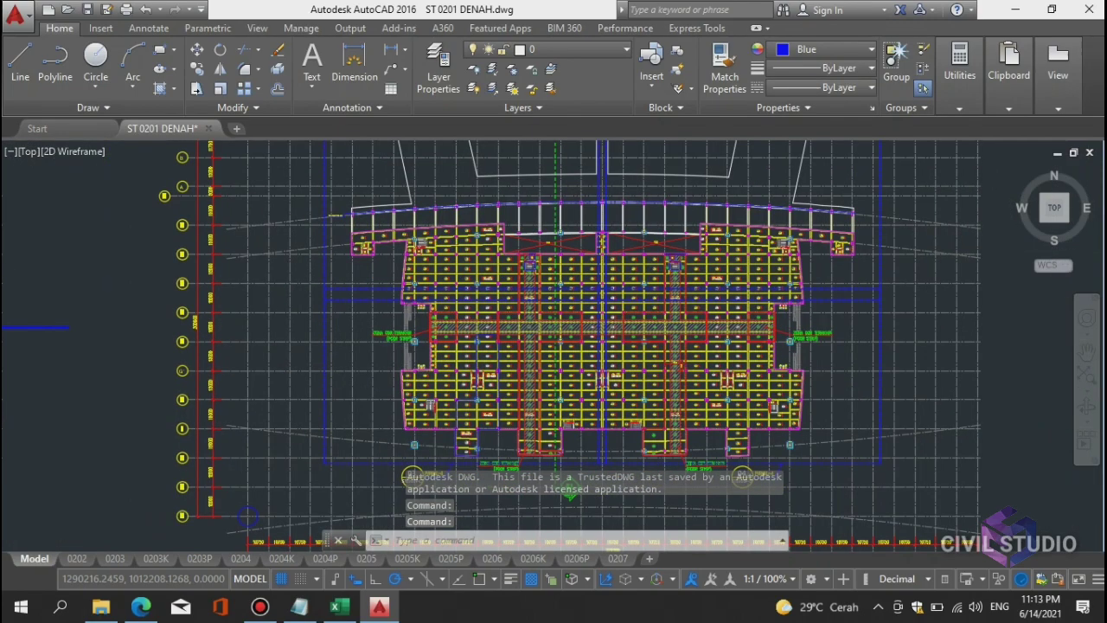
pyautogui.moveTo(574, 320)
pyautogui.mouseDown()
pyautogui.moveTo(1001, 322)
pyautogui.moveTo(593, 329)
pyautogui.mouseUp()
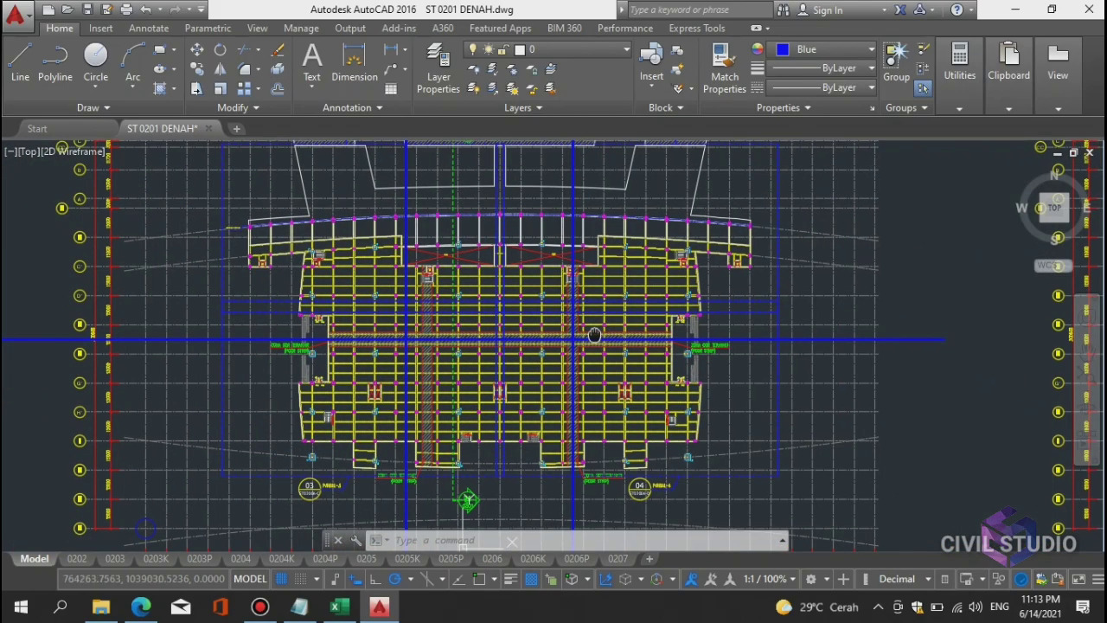
pyautogui.scroll(6, 595, 334)
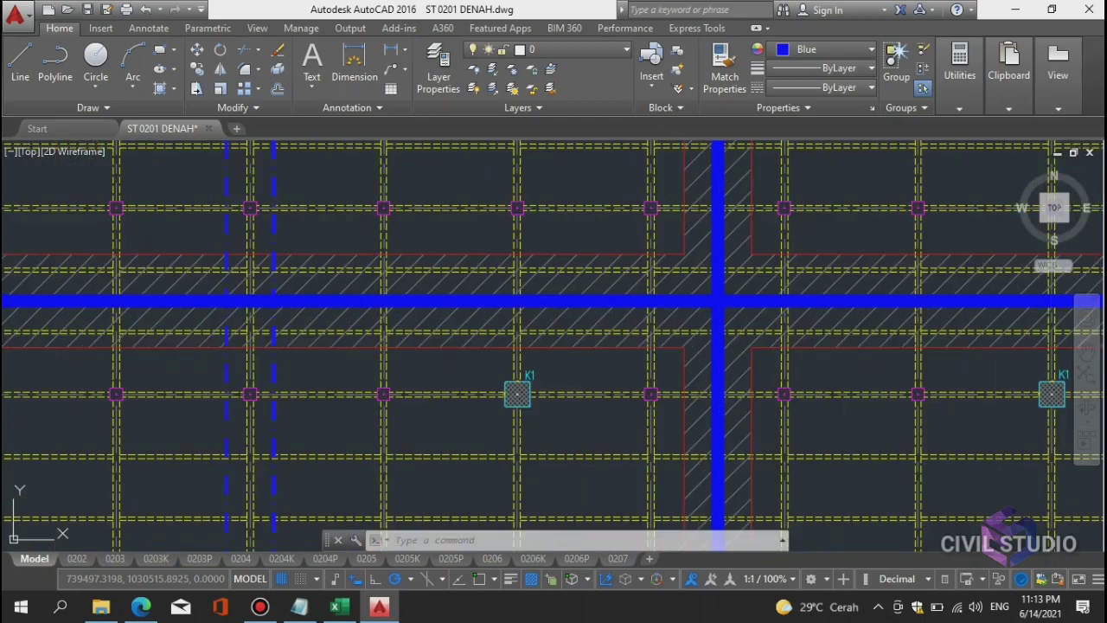
pyautogui.scroll(-8, 487, 250)
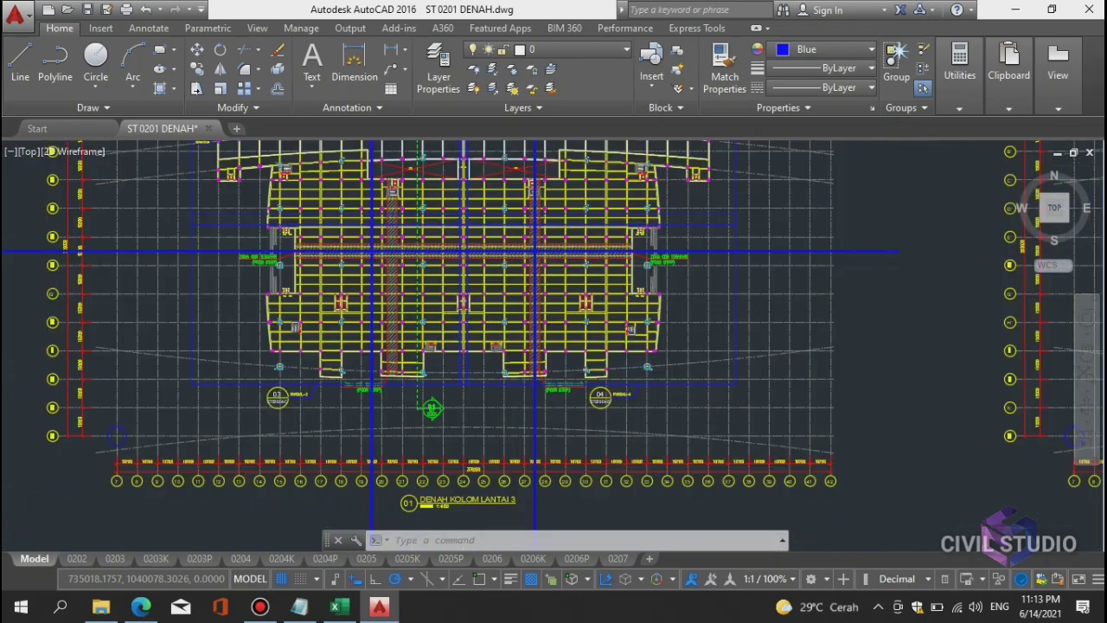
# - Examine the overall arrangement of the floor plans for all levels and the slab outlines drawn beside them
pyautogui.scroll(-2, 469, 249)
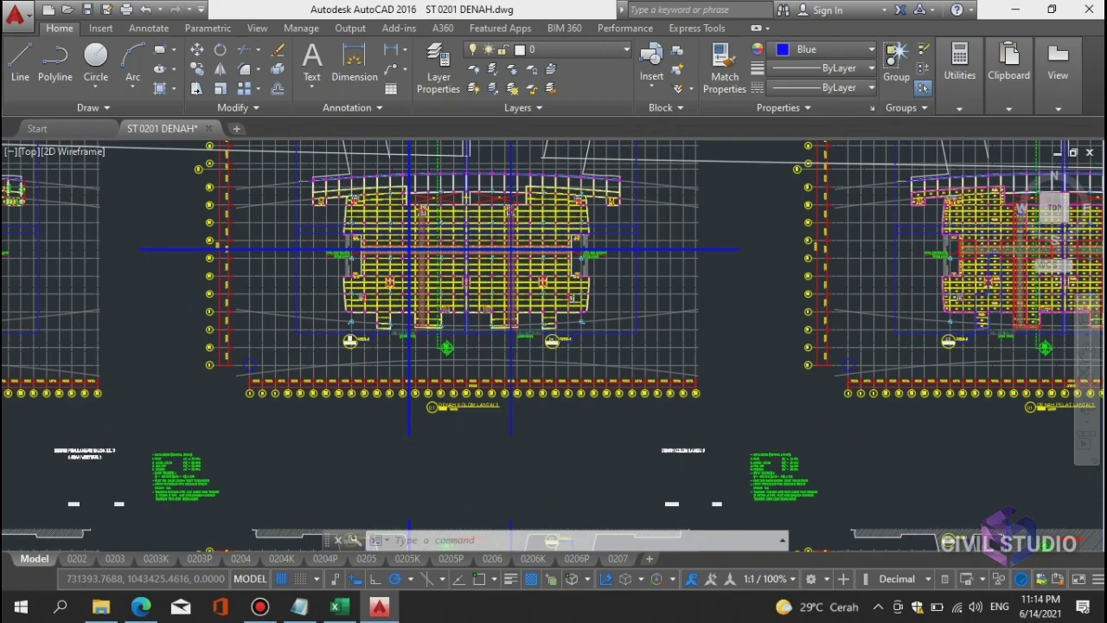
pyautogui.scroll(-2, 468, 250)
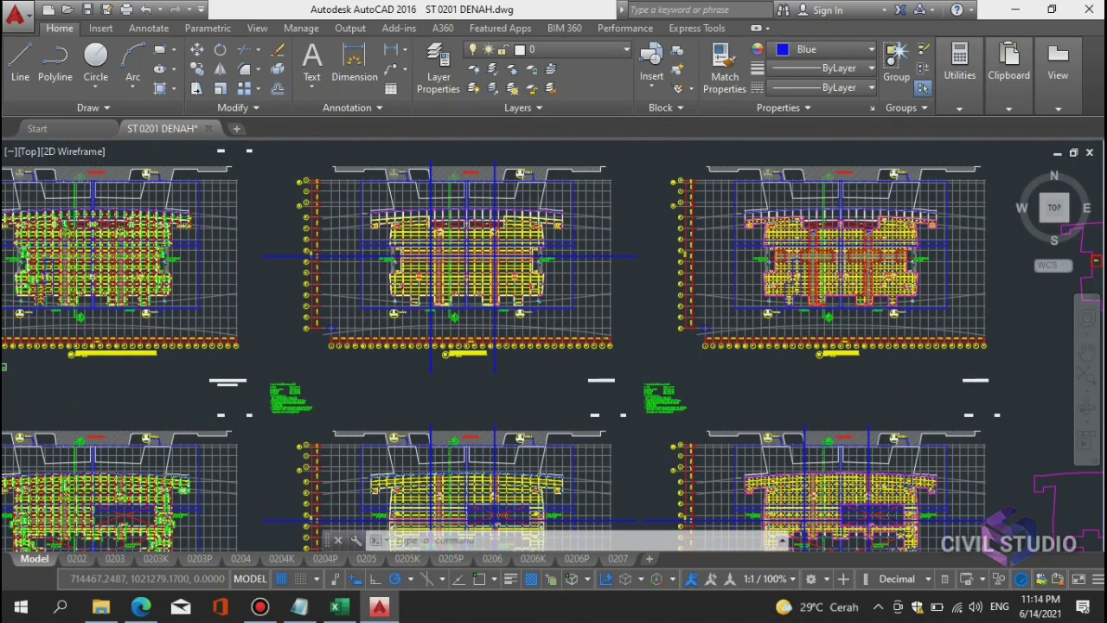
pyautogui.scroll(-2, 692, 315)
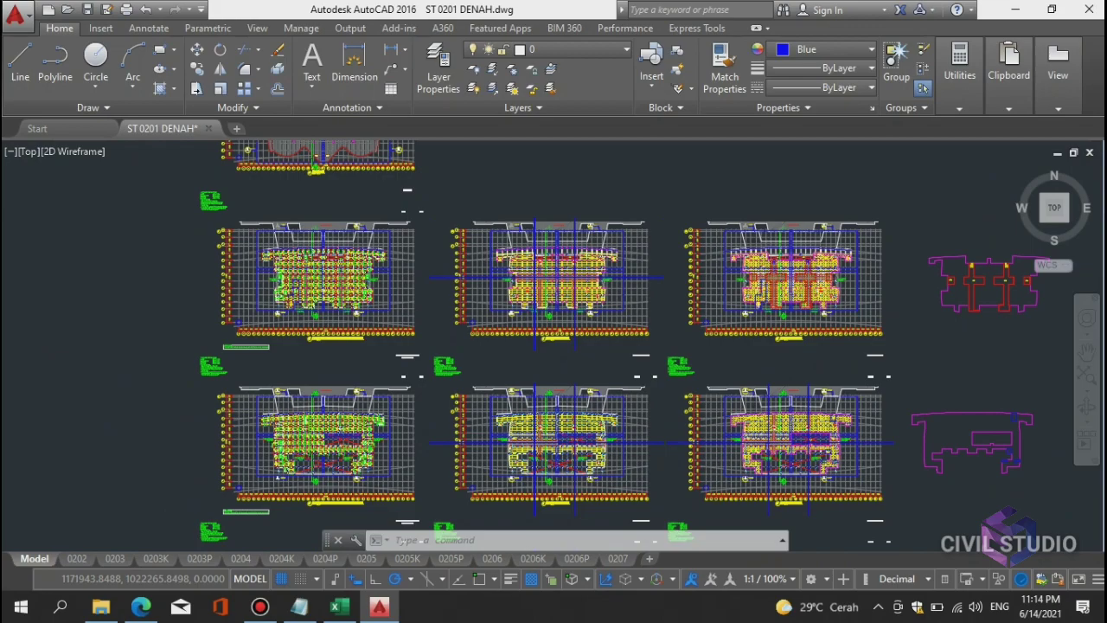
pyautogui.scroll(-2, 794, 277)
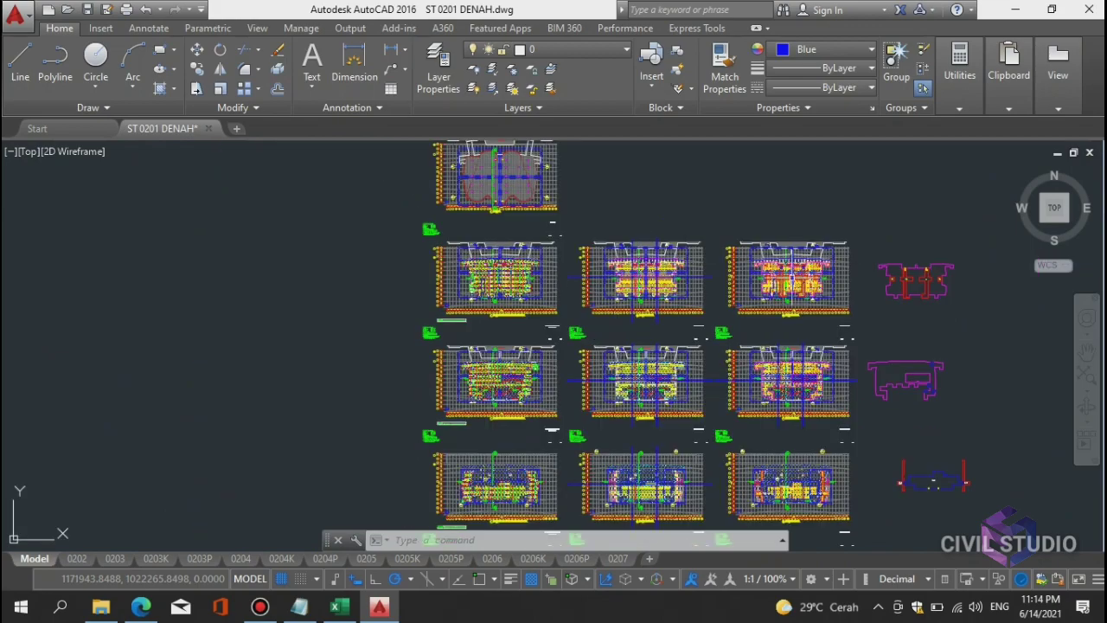
pyautogui.moveTo(608, 424)
pyautogui.mouseDown()
pyautogui.moveTo(513, 369)
pyautogui.moveTo(511, 236)
pyautogui.mouseUp()
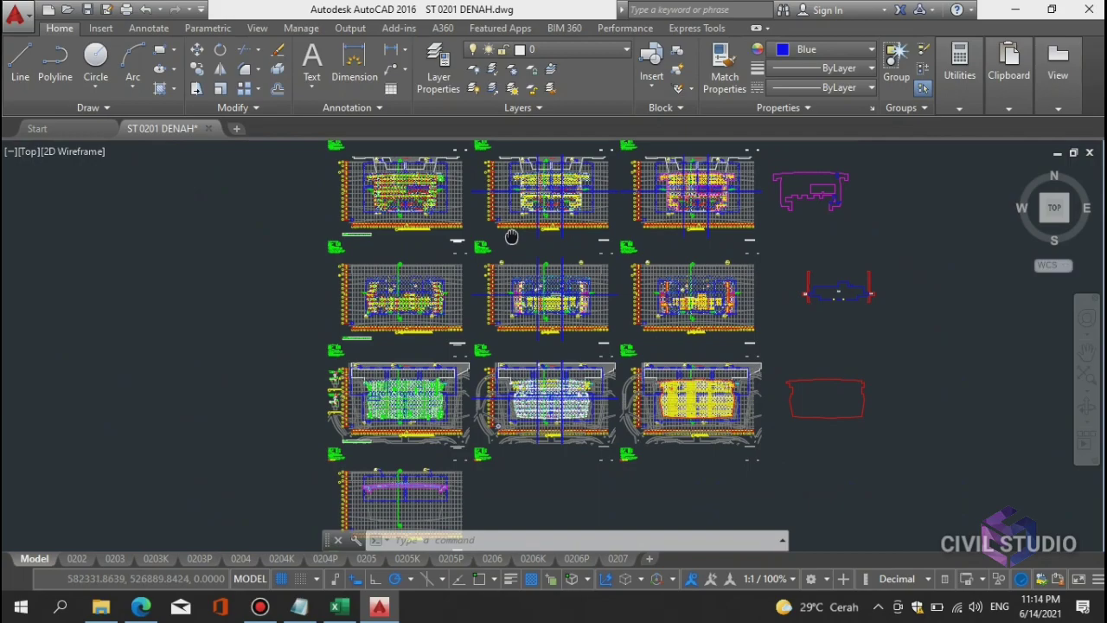
pyautogui.scroll(1, 601, 318)
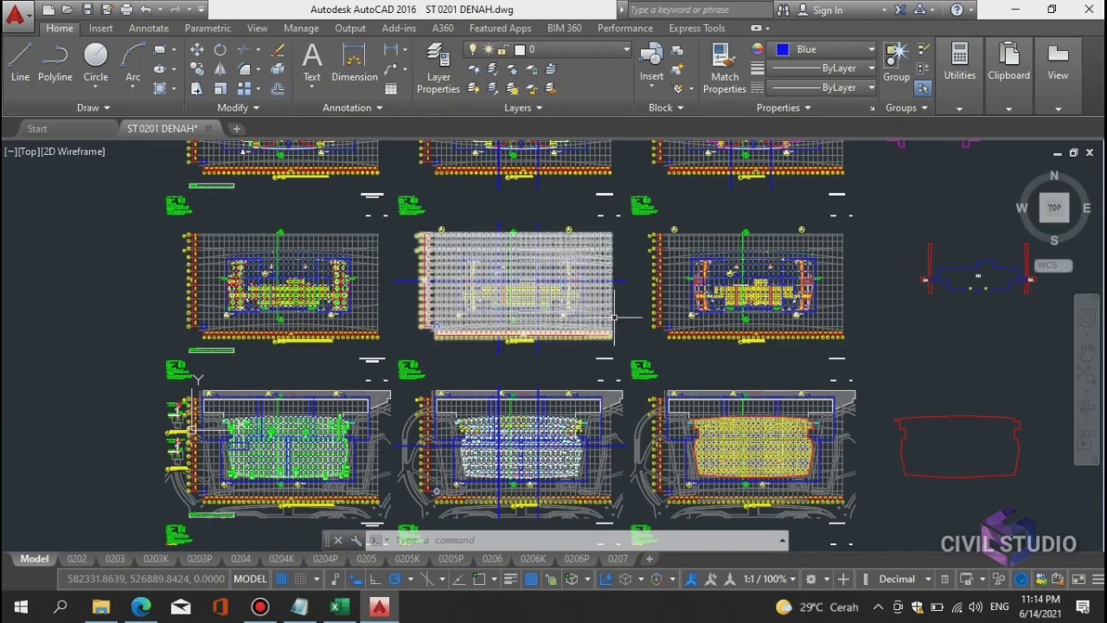
# - Quit AutoCAD without saving and reopen it with ST 0801 DETAIL PLAT LANTAI.dwg, dismissing the notices including the unresolved-reference one
pyautogui.click(1089, 9)
pyautogui.click(612, 346)
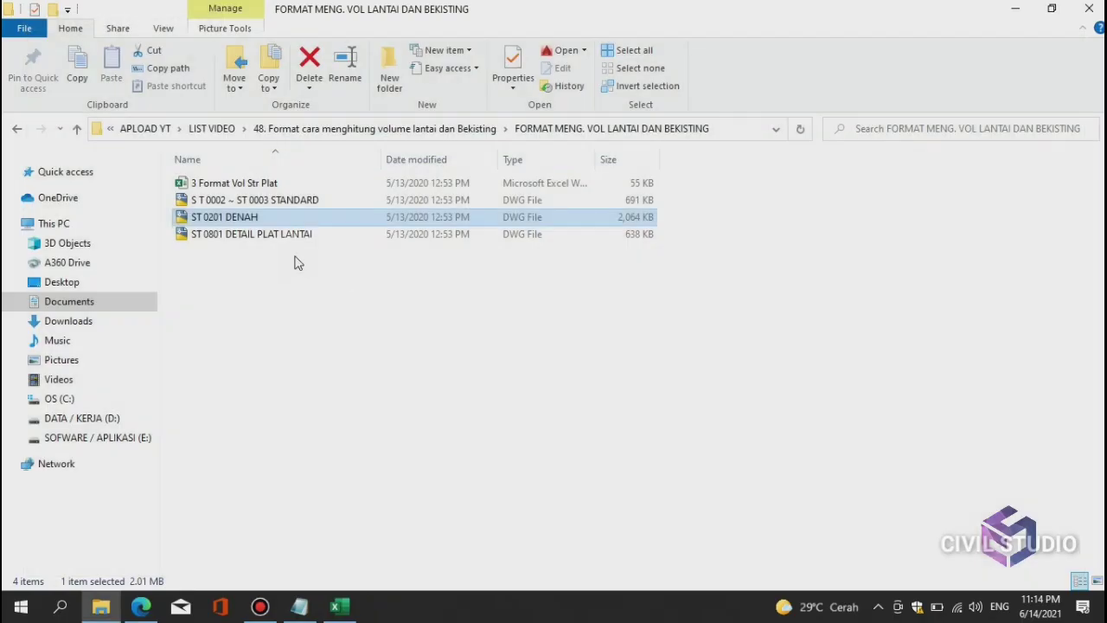
pyautogui.click(238, 233)
pyautogui.rightClick(238, 234)
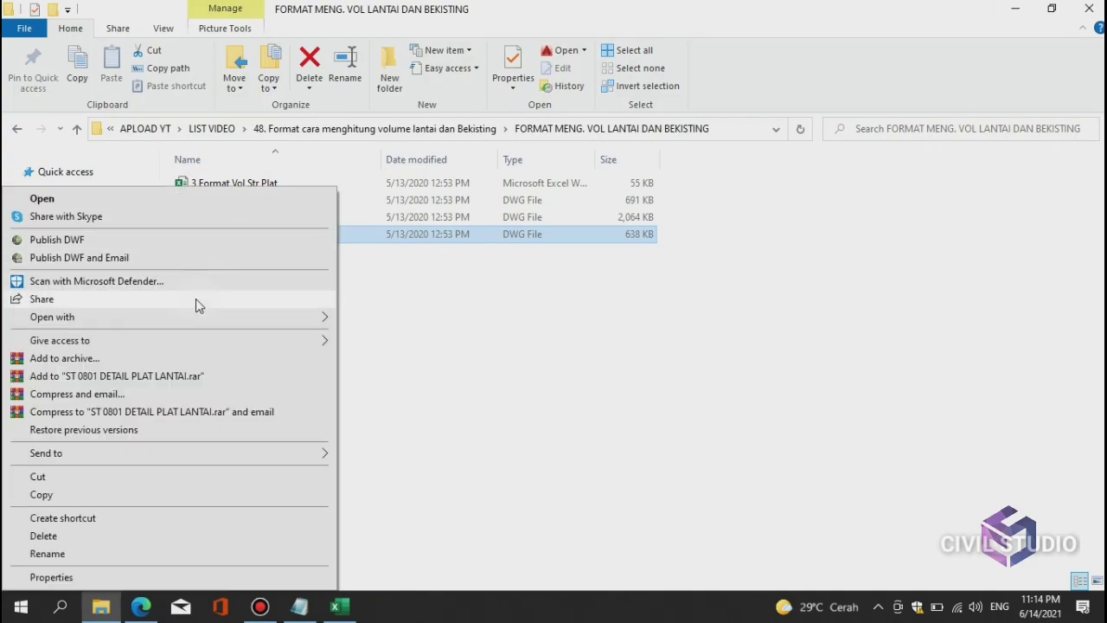
pyautogui.moveTo(185, 318)
pyautogui.click(456, 326)
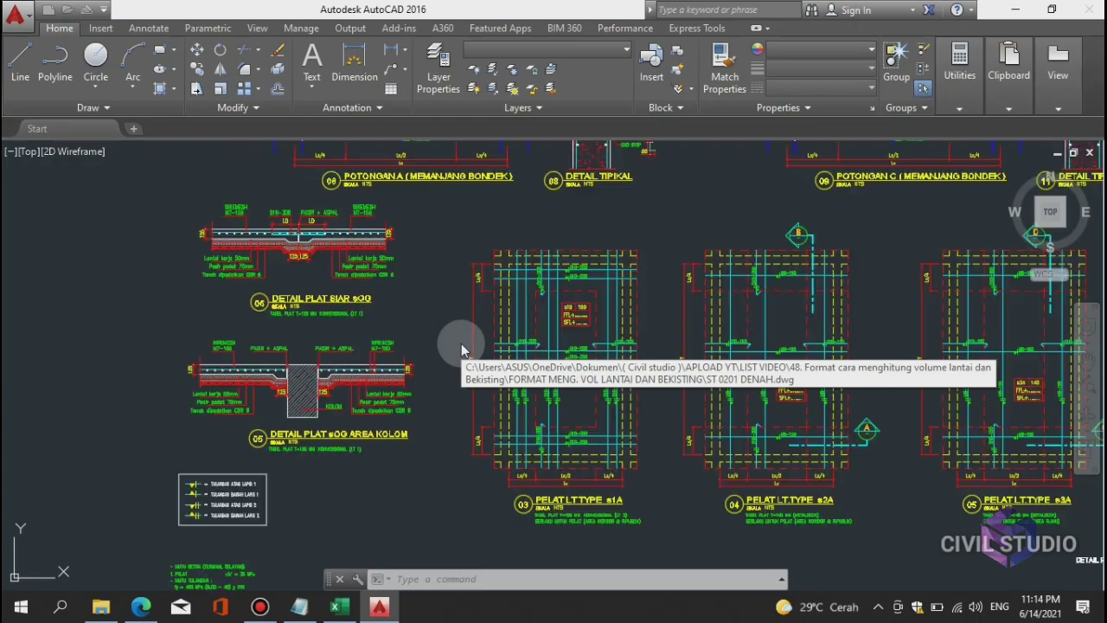
pyautogui.click(554, 412)
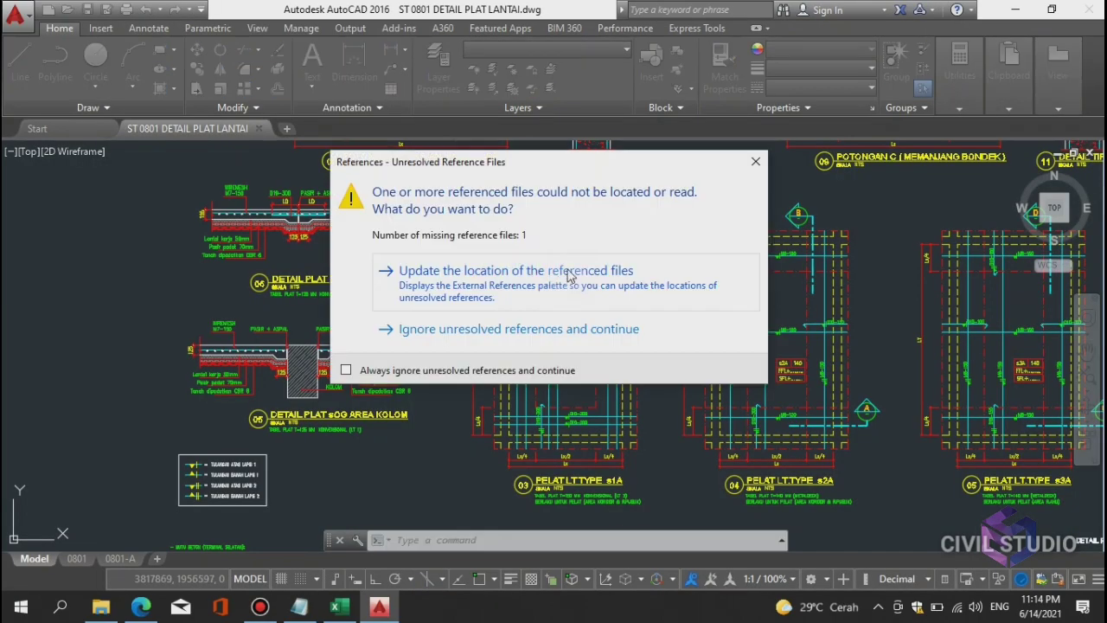
pyautogui.click(755, 167)
# - Examine the slab-on-ground details, focusing on detail 05 DETAIL PLAT sOG AREA KOLOM and its layer notes
pyautogui.scroll(-4, 490, 342)
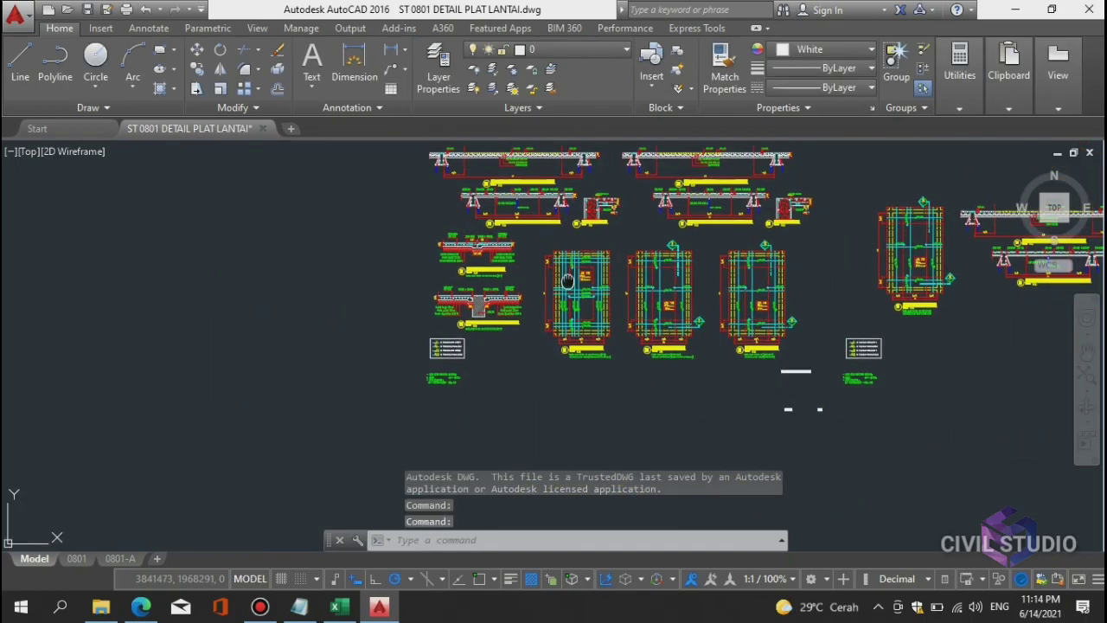
pyautogui.scroll(2, 354, 347)
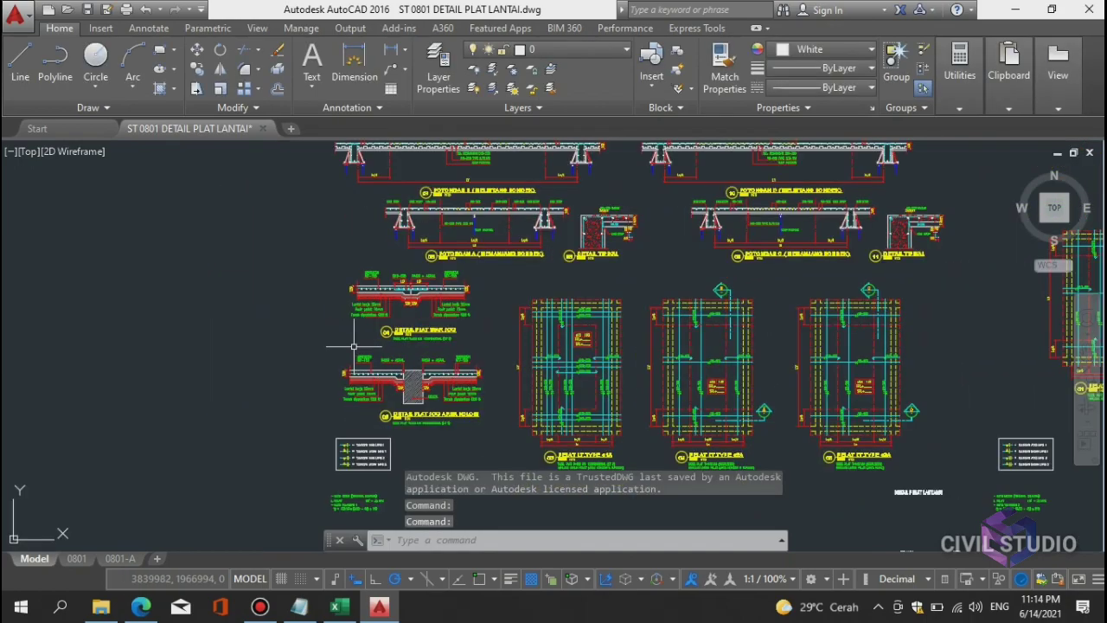
pyautogui.scroll(3, 354, 347)
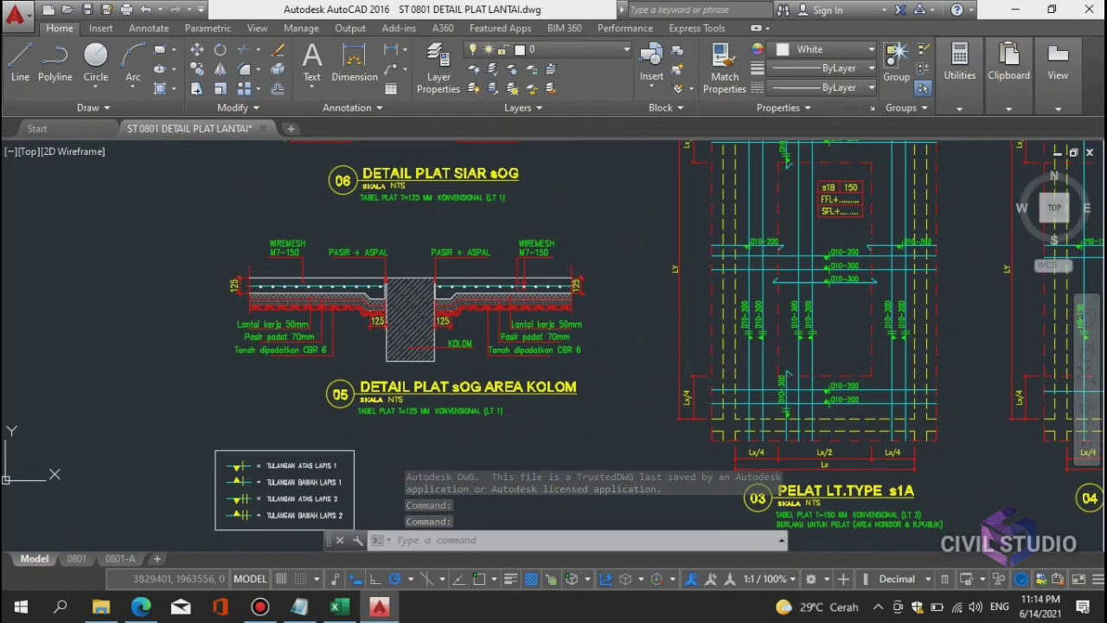
pyautogui.scroll(2, 545, 389)
pyautogui.scroll(2, 514, 296)
pyautogui.scroll(-1, 514, 296)
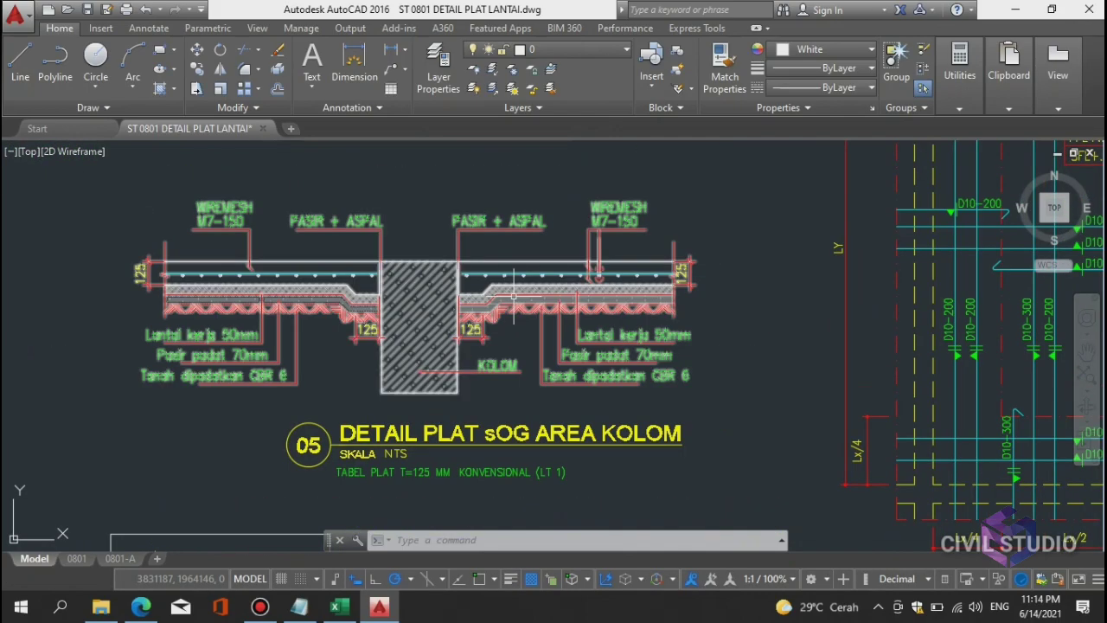
pyautogui.moveTo(793, 303)
pyautogui.mouseDown()
pyautogui.moveTo(746, 326)
pyautogui.moveTo(736, 358)
pyautogui.moveTo(680, 344)
pyautogui.mouseUp()
pyautogui.scroll(-3, 717, 338)
pyautogui.scroll(3, 735, 331)
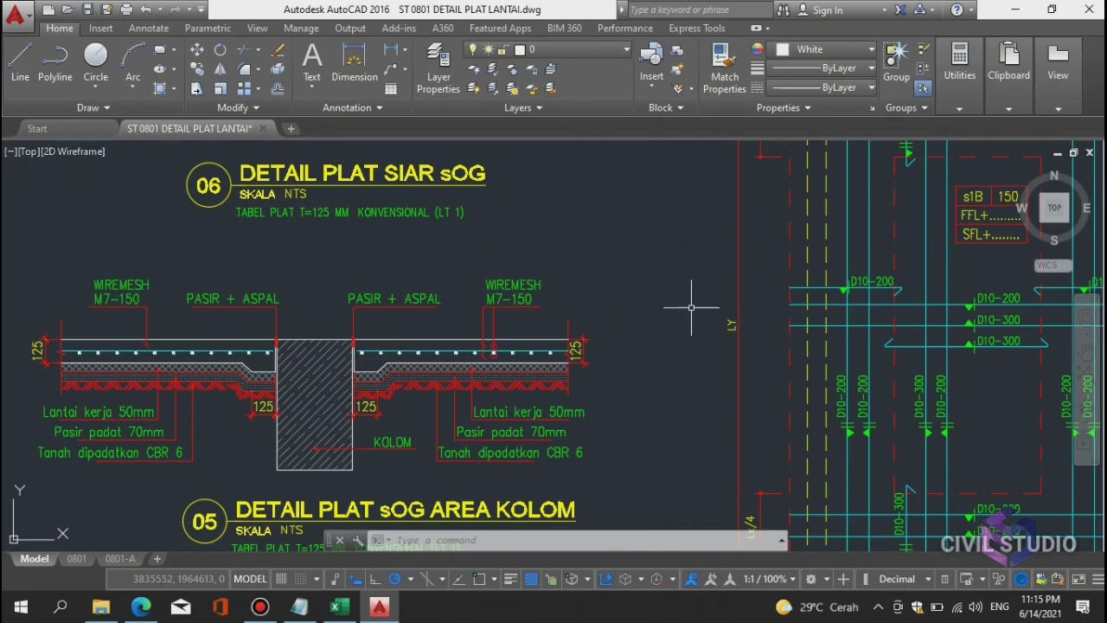
# - Examine the remaining slab details, including the PELAT LT.TYPE plans and the POTONGAN A and B bondek sections
pyautogui.scroll(-2, 567, 379)
pyautogui.moveTo(677, 292); pyautogui.dragTo(485, 479)
pyautogui.scroll(1, 431, 330)
pyautogui.scroll(2, 474, 256)
pyautogui.moveTo(473, 256)
pyautogui.mouseDown()
pyautogui.moveTo(727, 231)
pyautogui.moveTo(647, 243)
pyautogui.mouseUp()
pyautogui.scroll(-6, 647, 243)
pyautogui.moveTo(994, 259); pyautogui.dragTo(685, 276)
pyautogui.scroll(6, 685, 271)
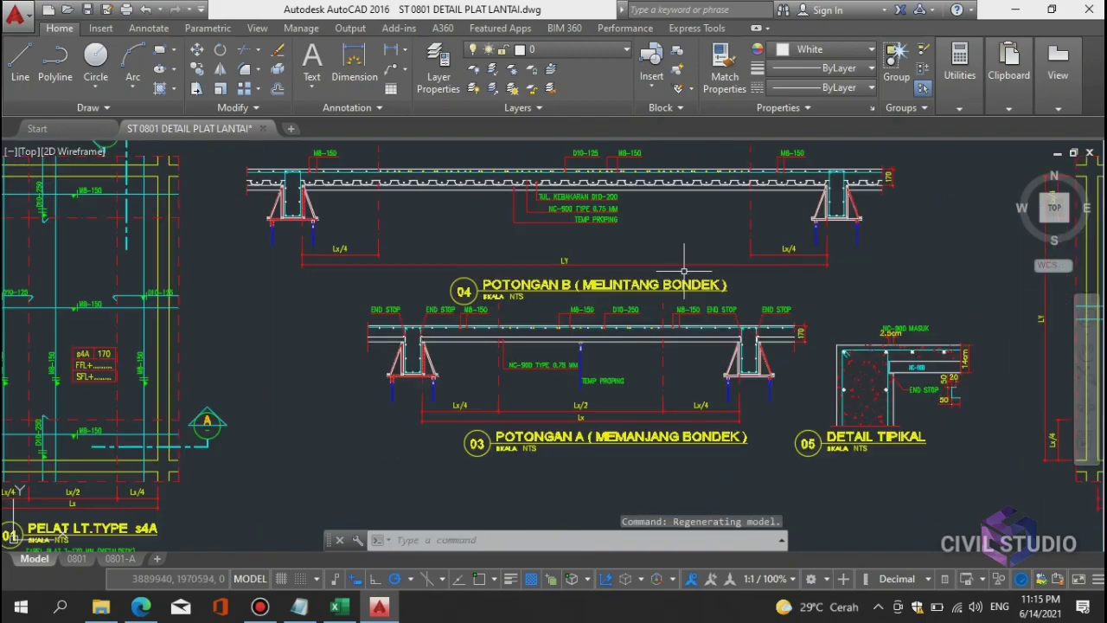
pyautogui.scroll(-4, 957, 294)
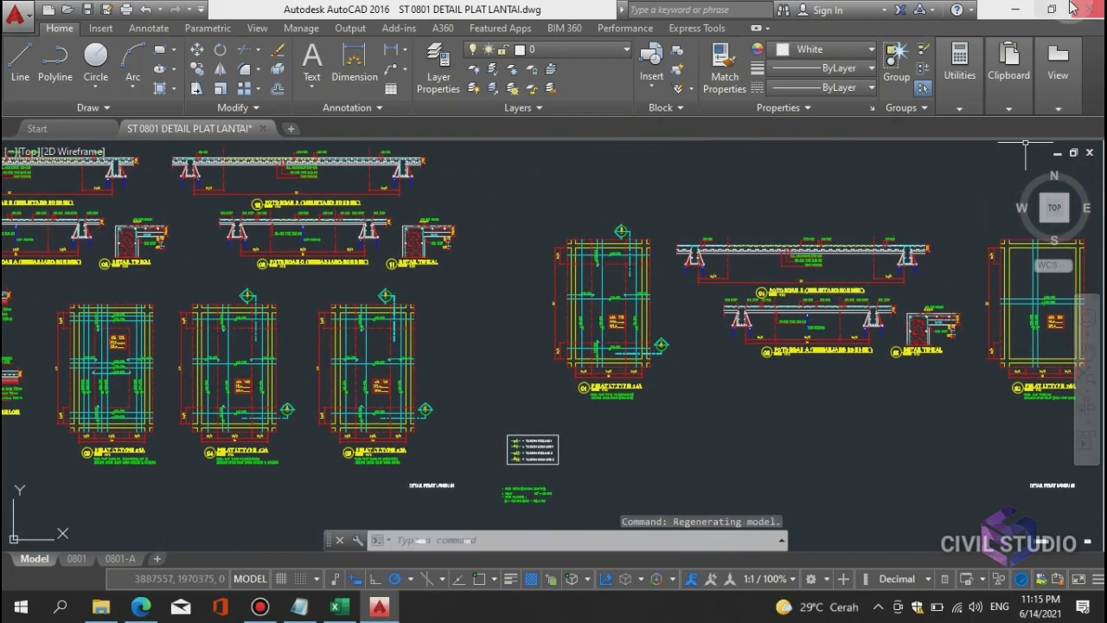
# - Minimise AutoCAD, clear the remaining windows to show the desktop, and refresh the desktop
pyautogui.click(1015, 8)
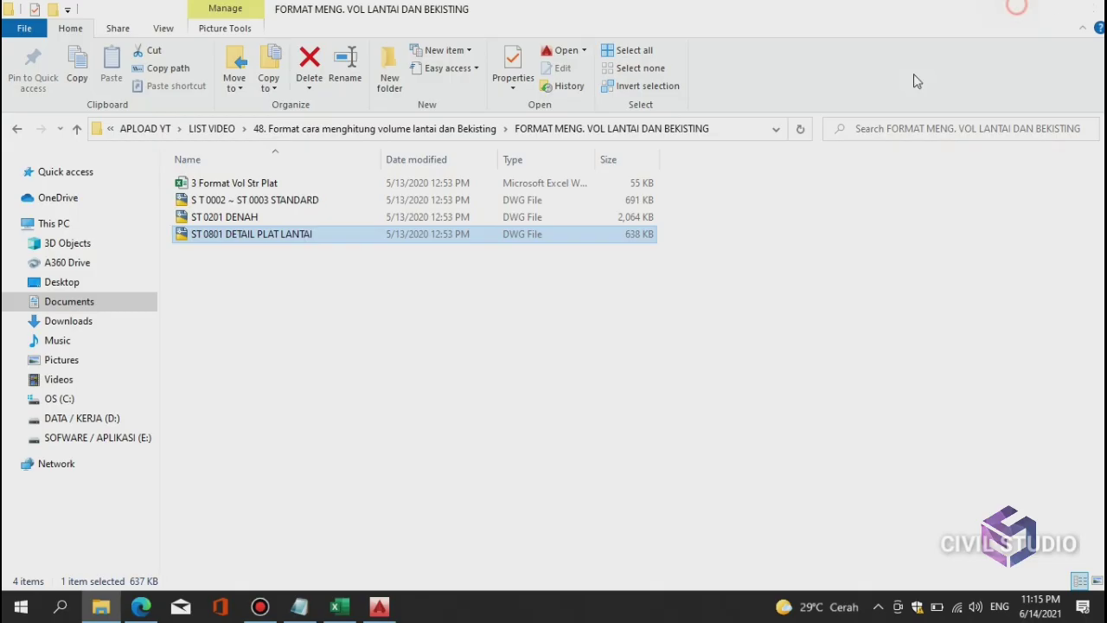
pyautogui.press('super+d')
pyautogui.rightClick(823, 116)
pyautogui.click(764, 166)
pyautogui.rightClick(767, 157)
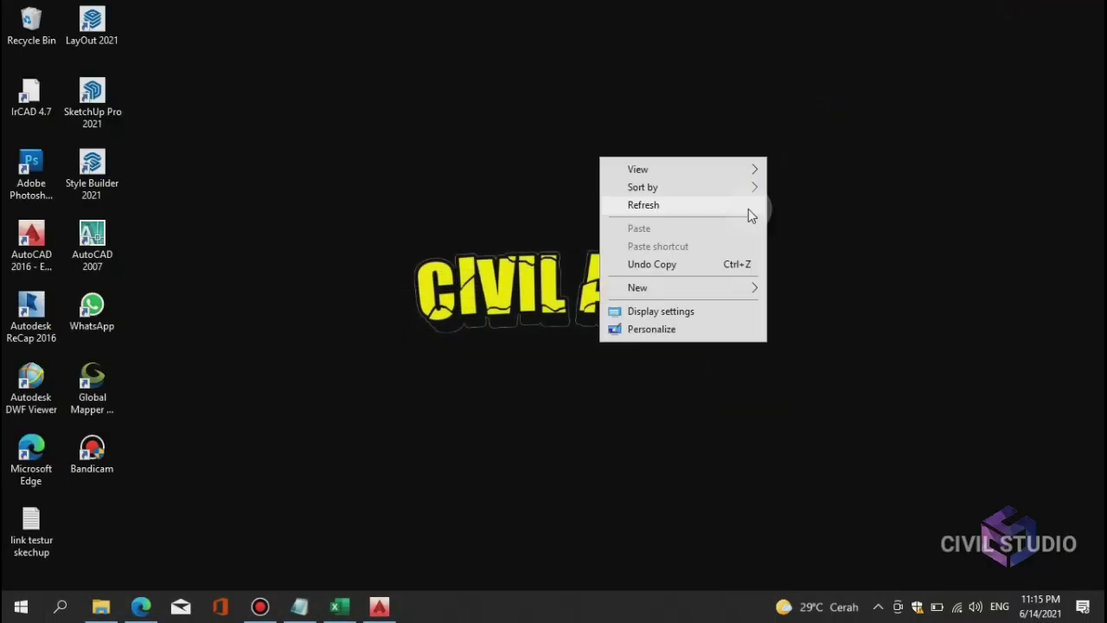
pyautogui.click(750, 210)
pyautogui.rightClick(935, 44)
pyautogui.click(902, 92)
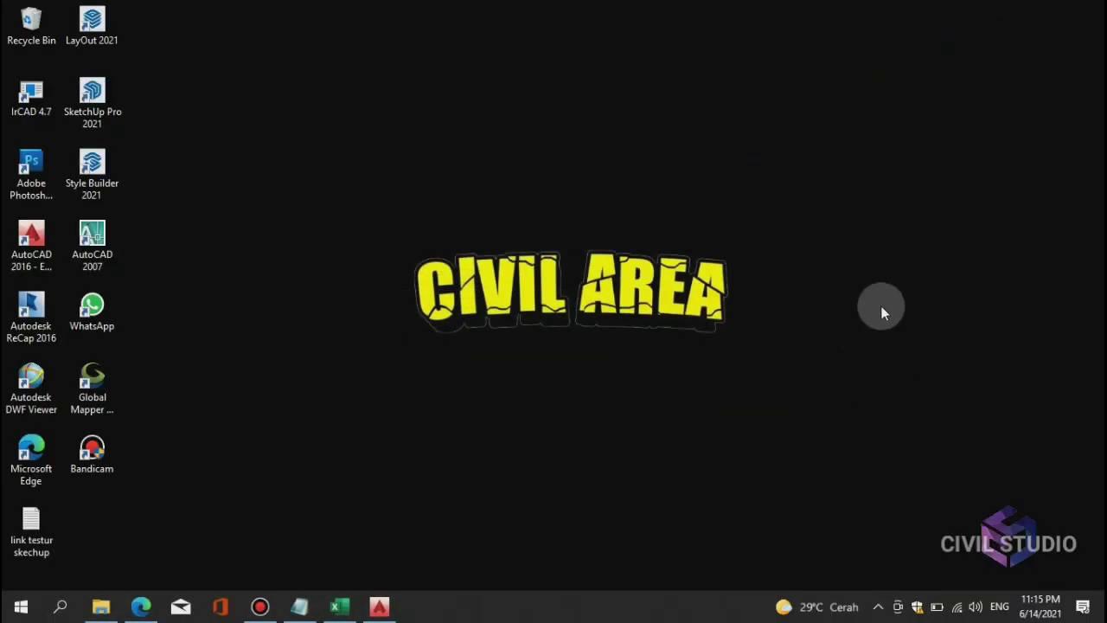